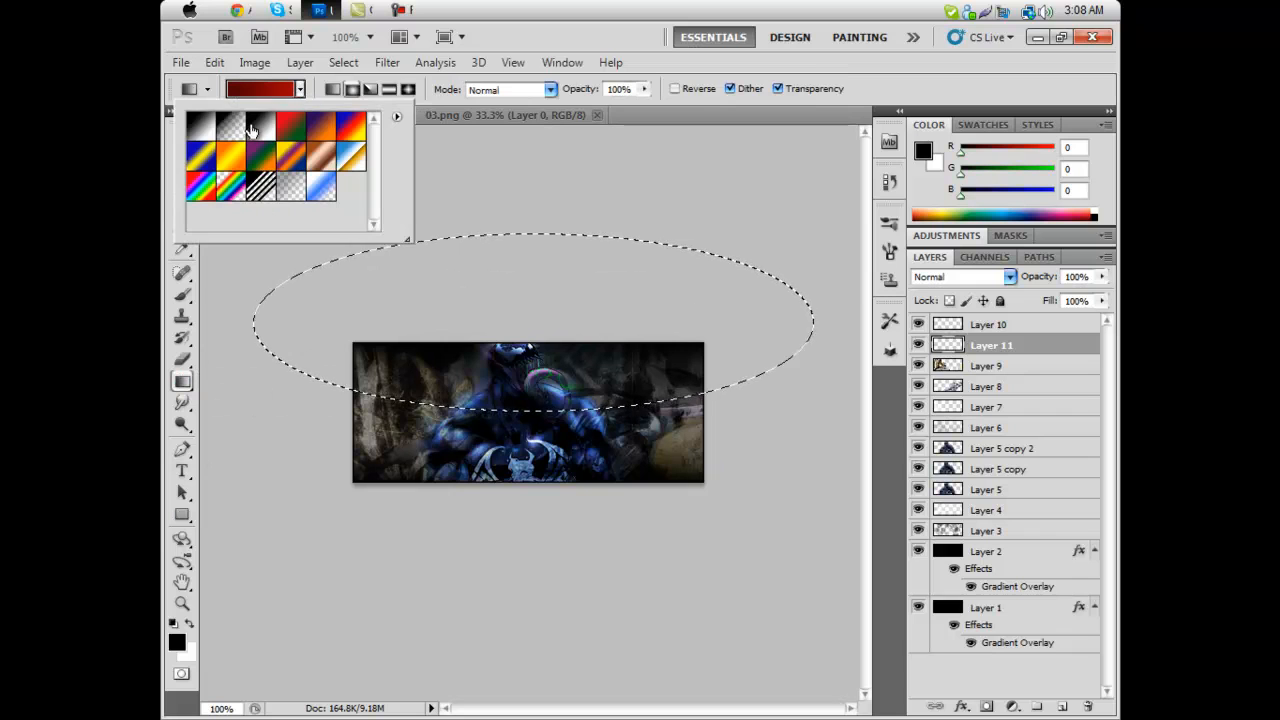
Step: Apply a white-to-transparent radial gradient inside the elliptical selection on Layer 11, from above the banner down to its centre, and deselect
click(229, 563)
key(x)
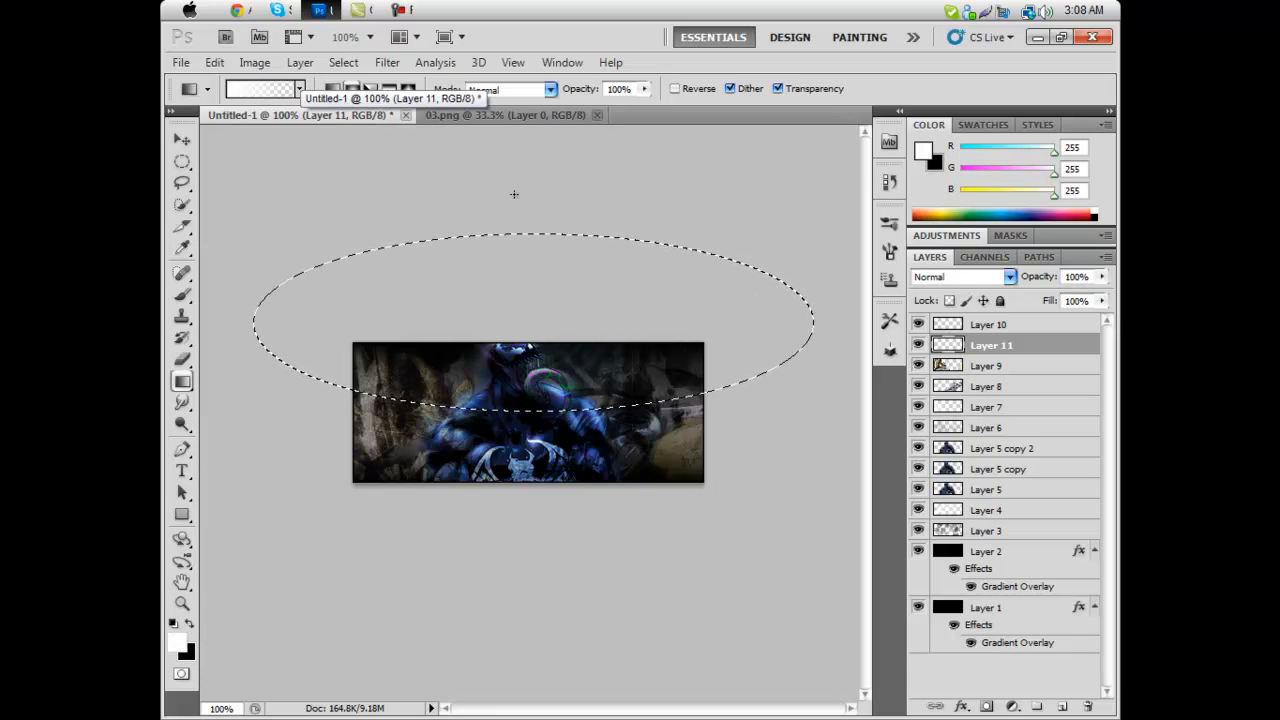
drag(521, 213, 525, 434)
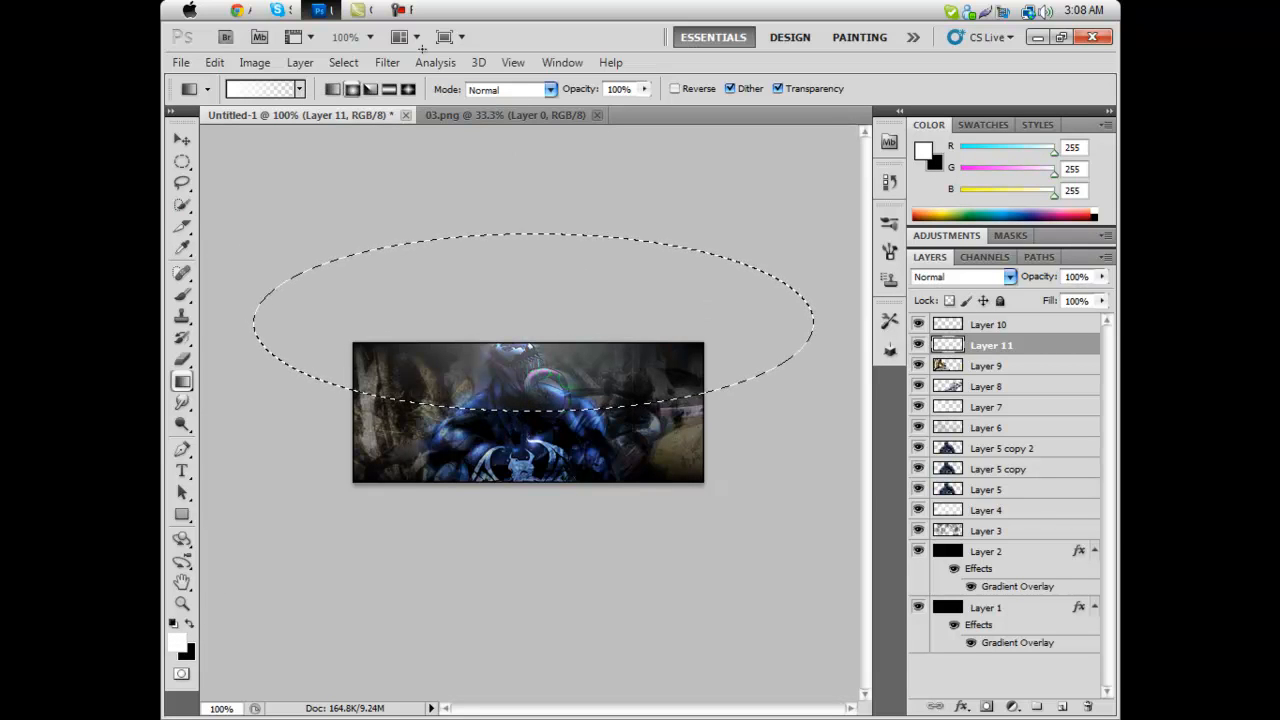
click(343, 62)
click(366, 100)
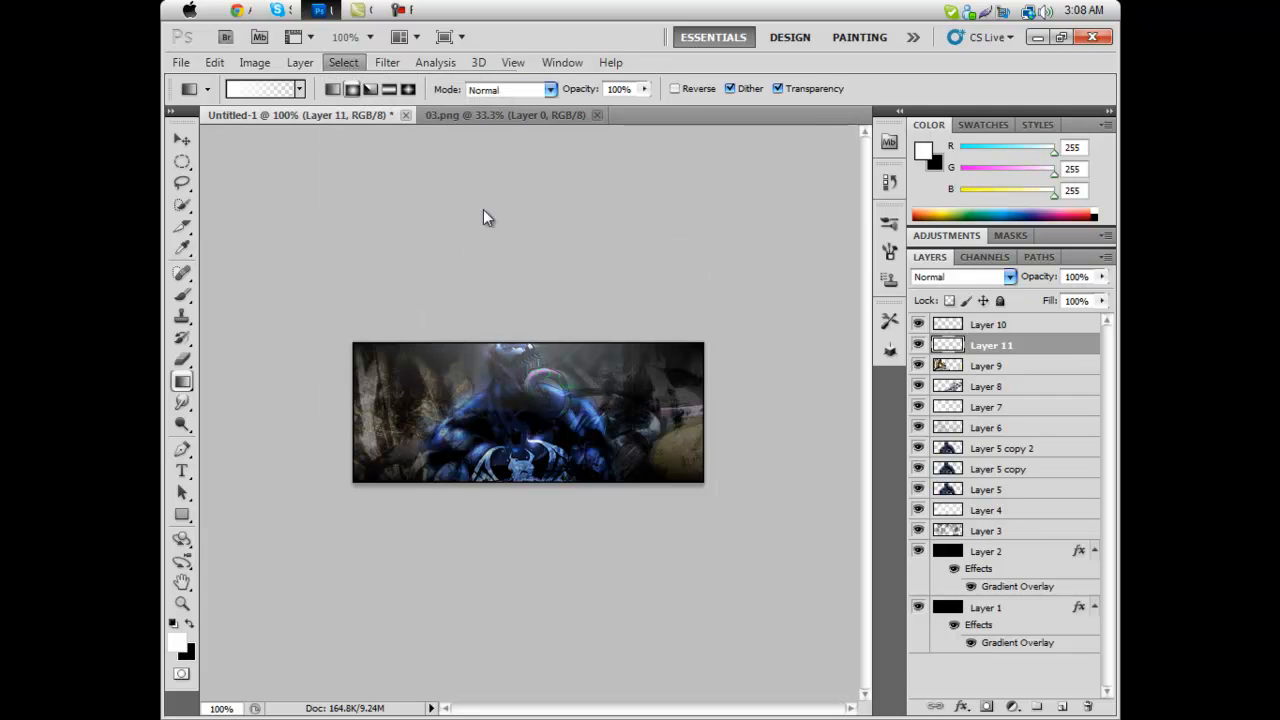
Step: Lower the opacity of Layer 11 to 63%
drag(1101, 276, 1034, 304)
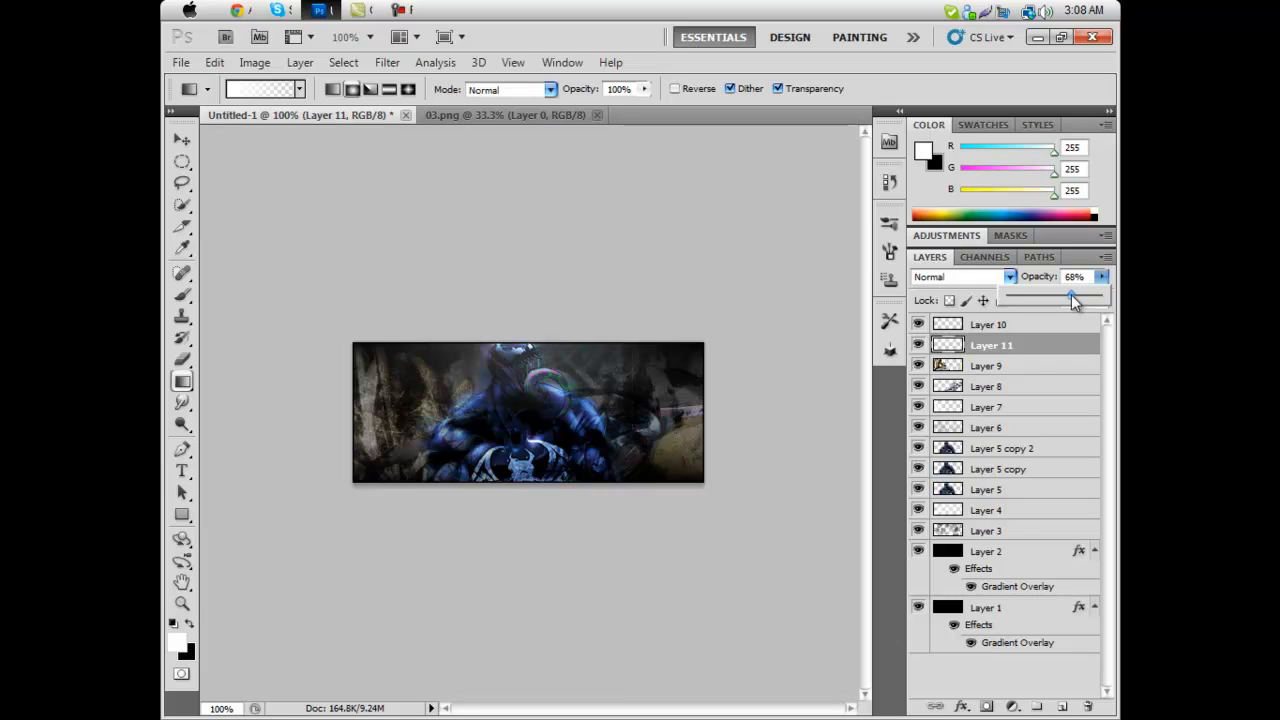
drag(1071, 296, 1066, 295)
click(1003, 345)
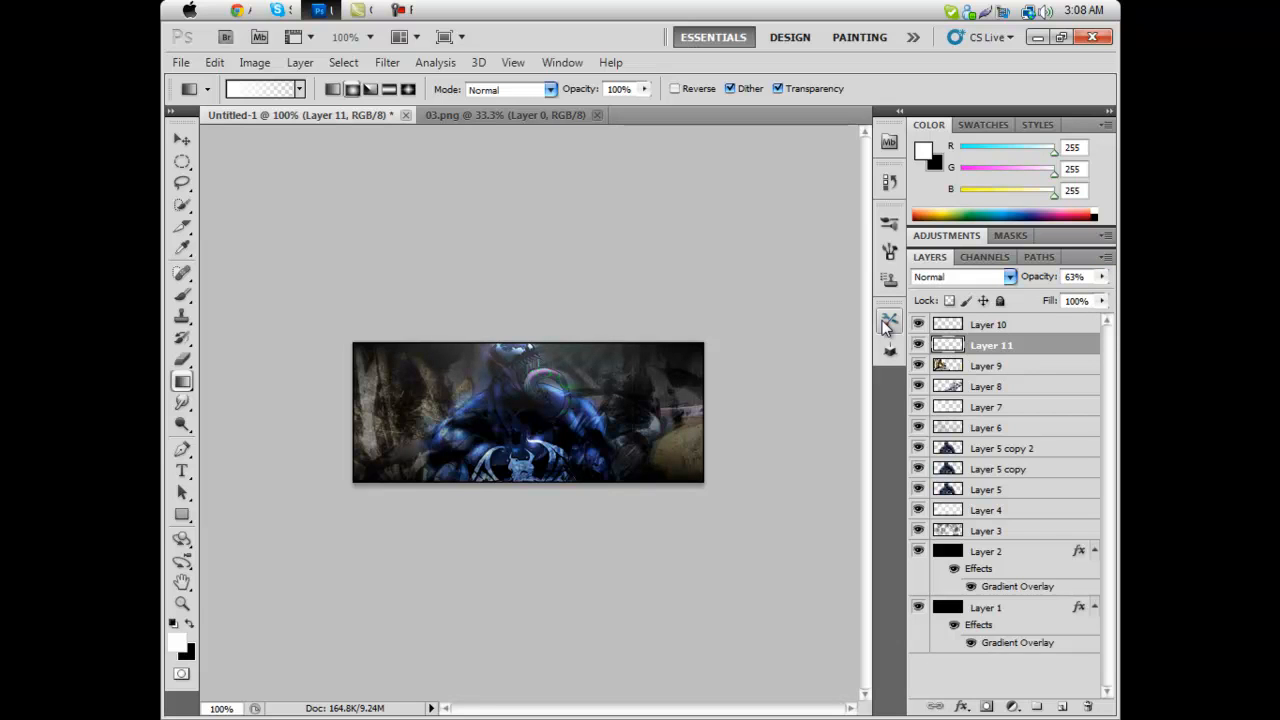
Step: Add a 20 pt text box reading "Astral" above Layer 10, in the upper-right area of the banner
click(983, 331)
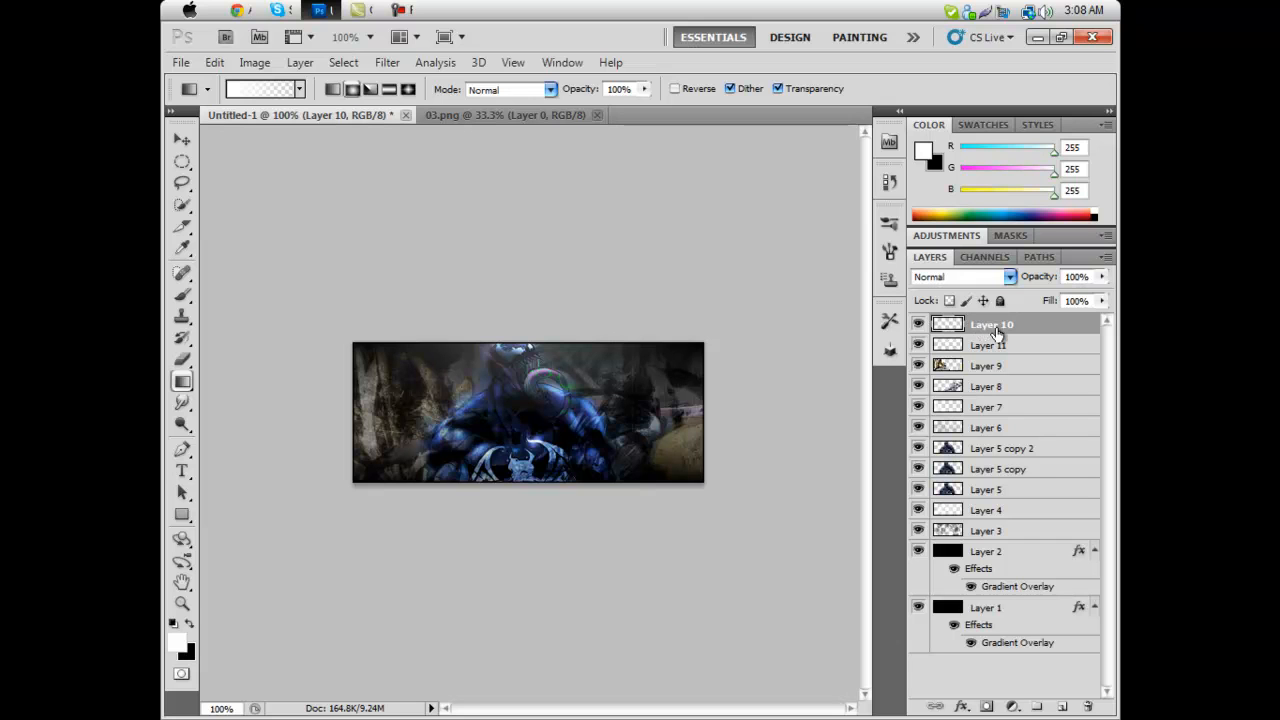
key(t)
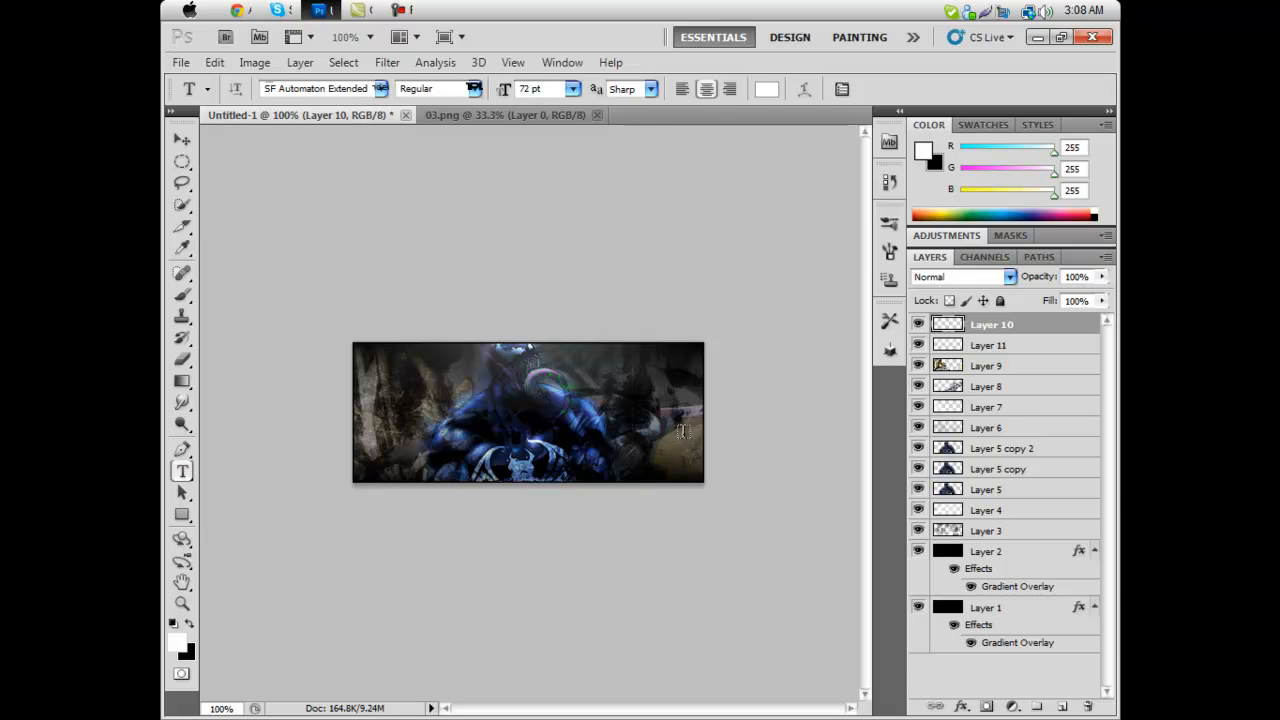
drag(700, 412, 570, 350)
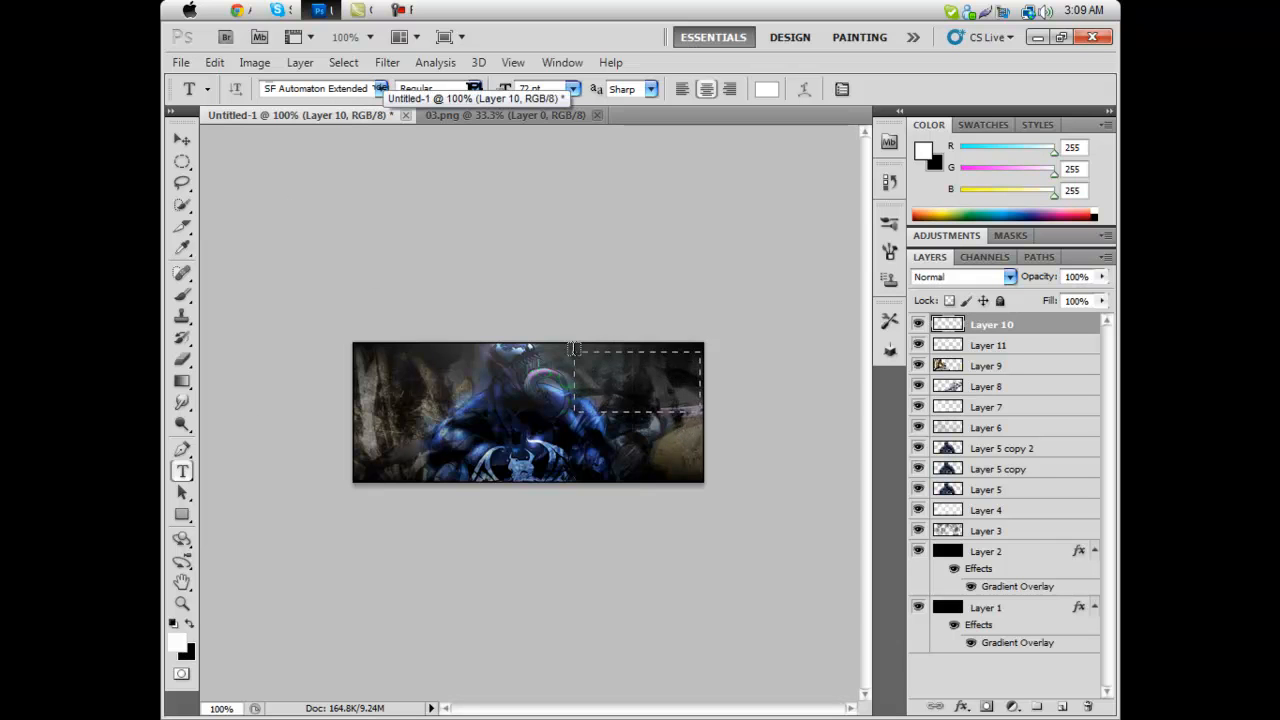
click(548, 89)
text(20)
click(636, 380)
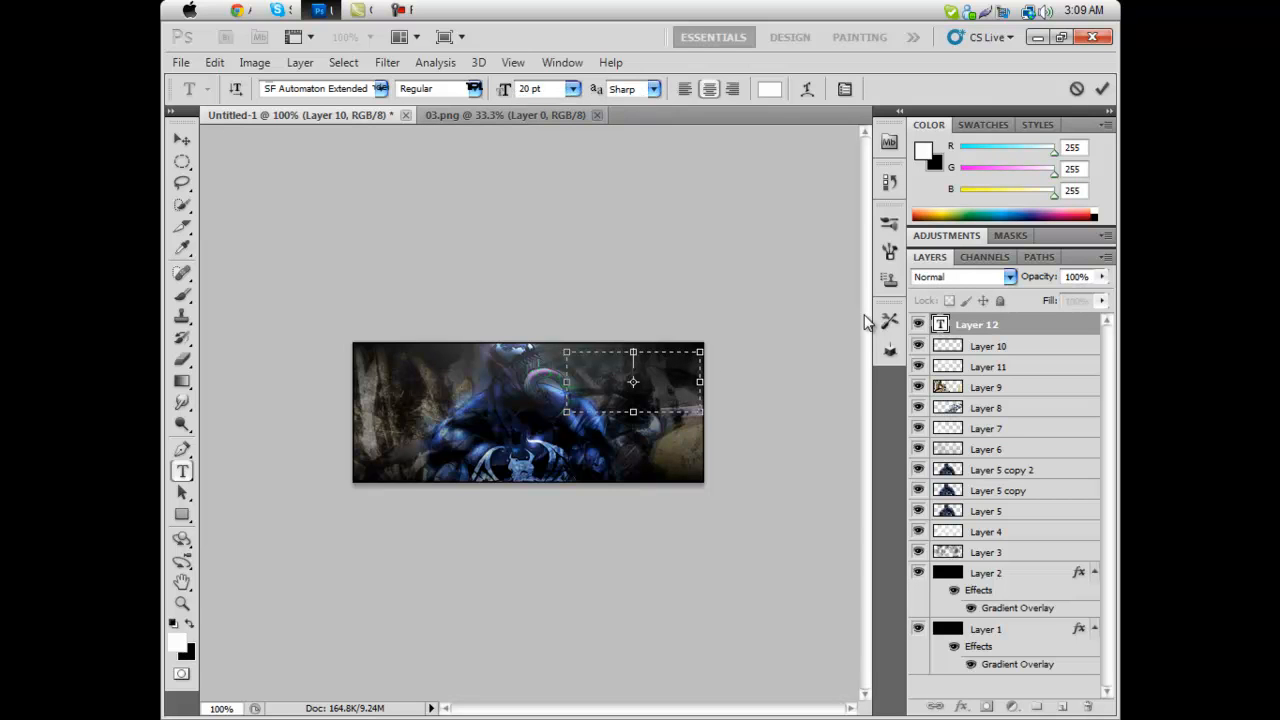
text(astralde)
key(BackSpace)
key(BackSpace)
key(BackSpace)
Step: Change the font of the "Astral" text to Georgia after trying SNIPER, and move the text slightly downward
double_click(577, 357)
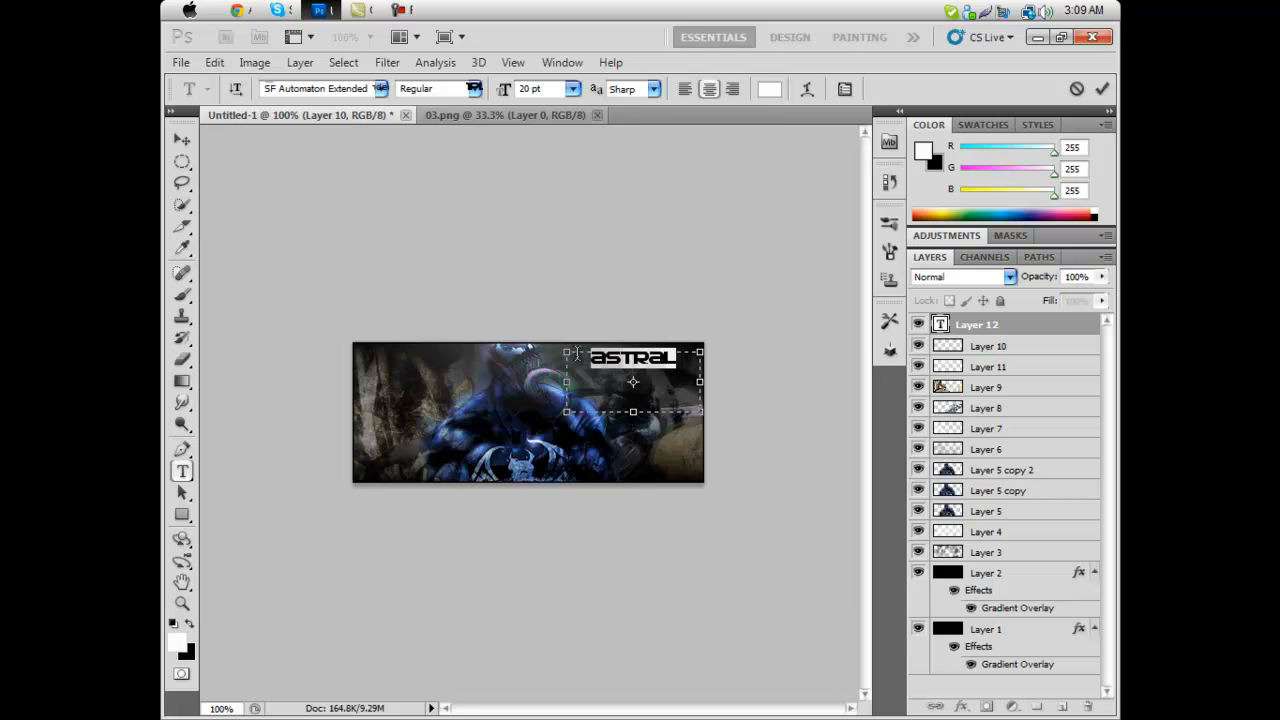
click(379, 89)
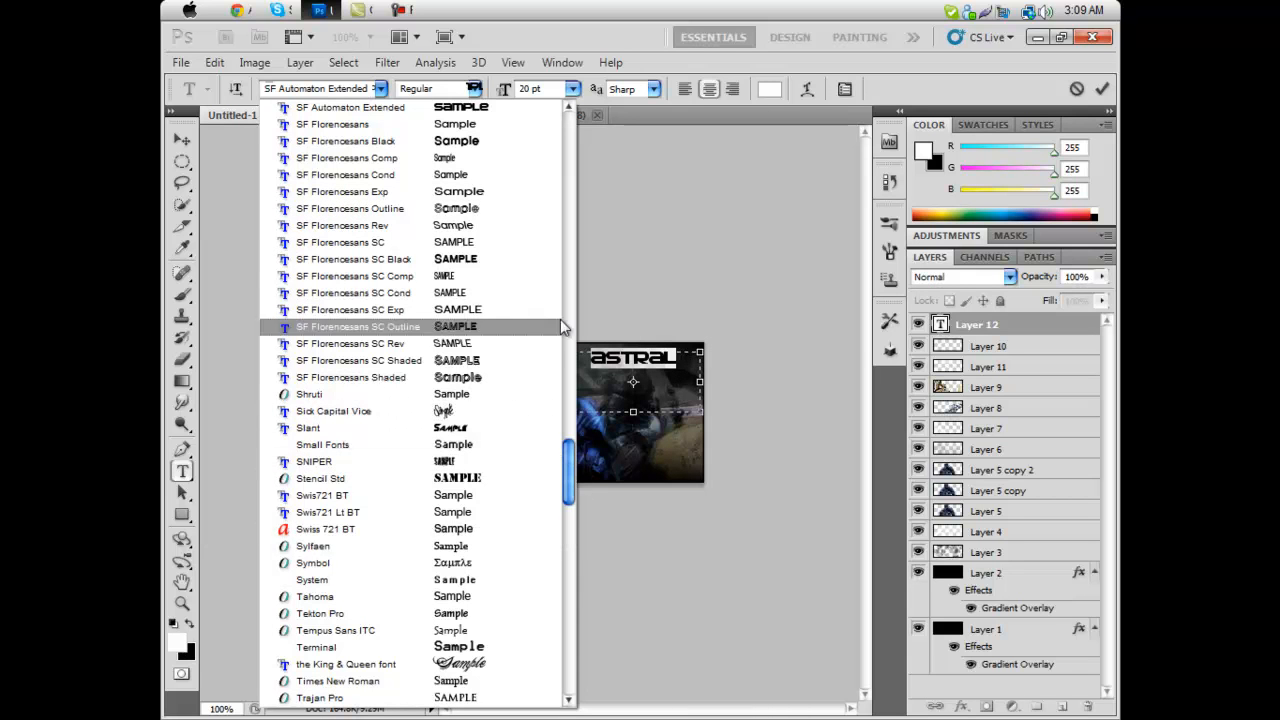
click(430, 461)
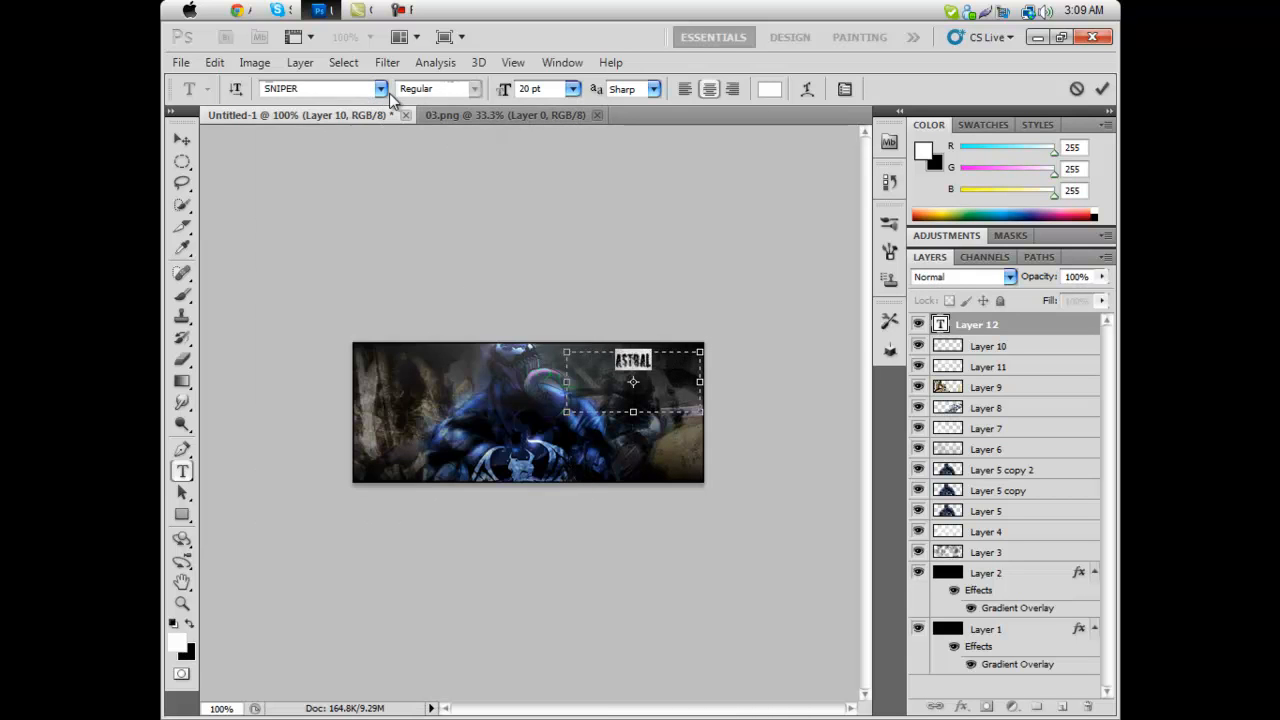
click(380, 89)
drag(567, 505, 567, 260)
click(397, 476)
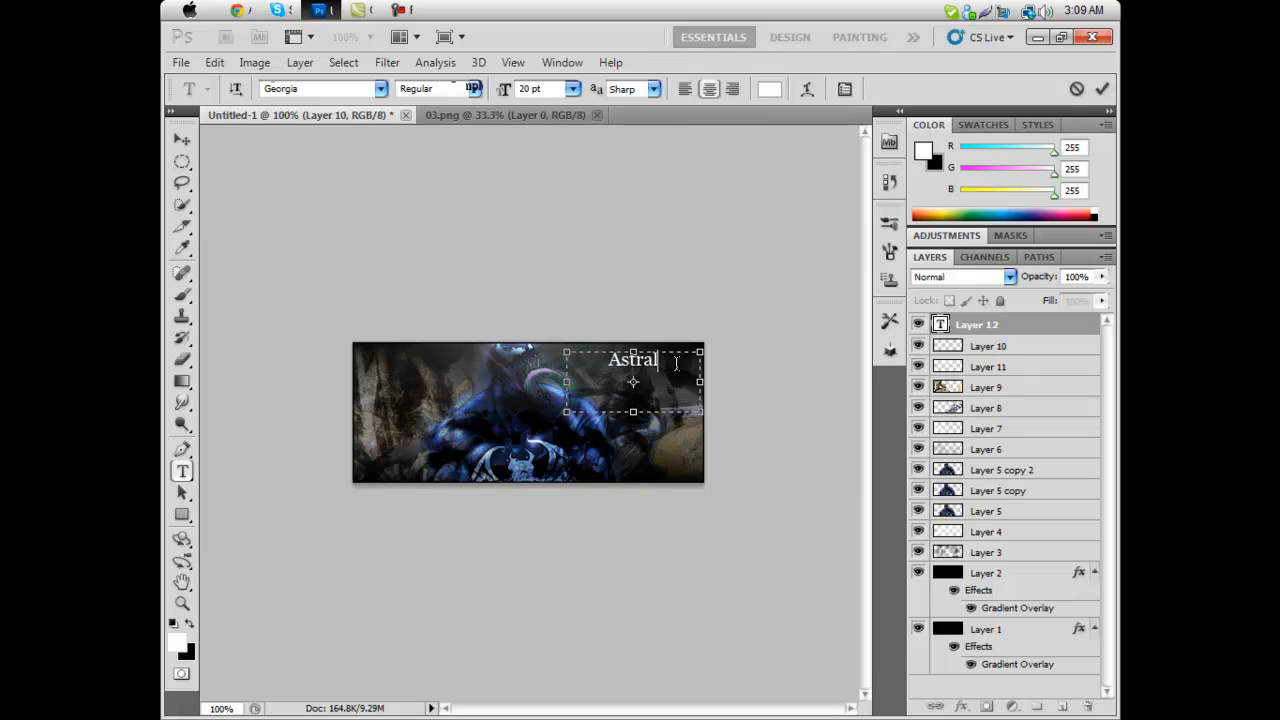
click(182, 140)
drag(645, 374, 643, 386)
Step: Try the Soft Light and Hard Light blend modes on the Astral text layer, and return it to Normal
click(1012, 277)
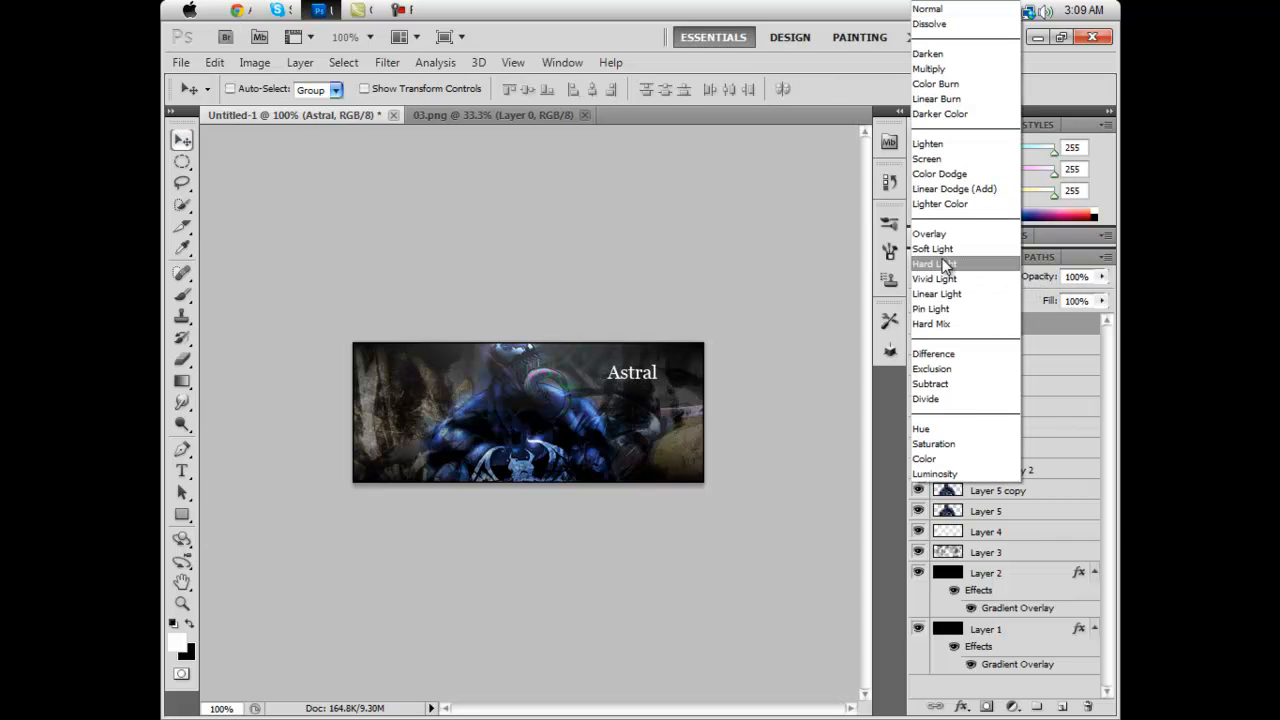
click(944, 249)
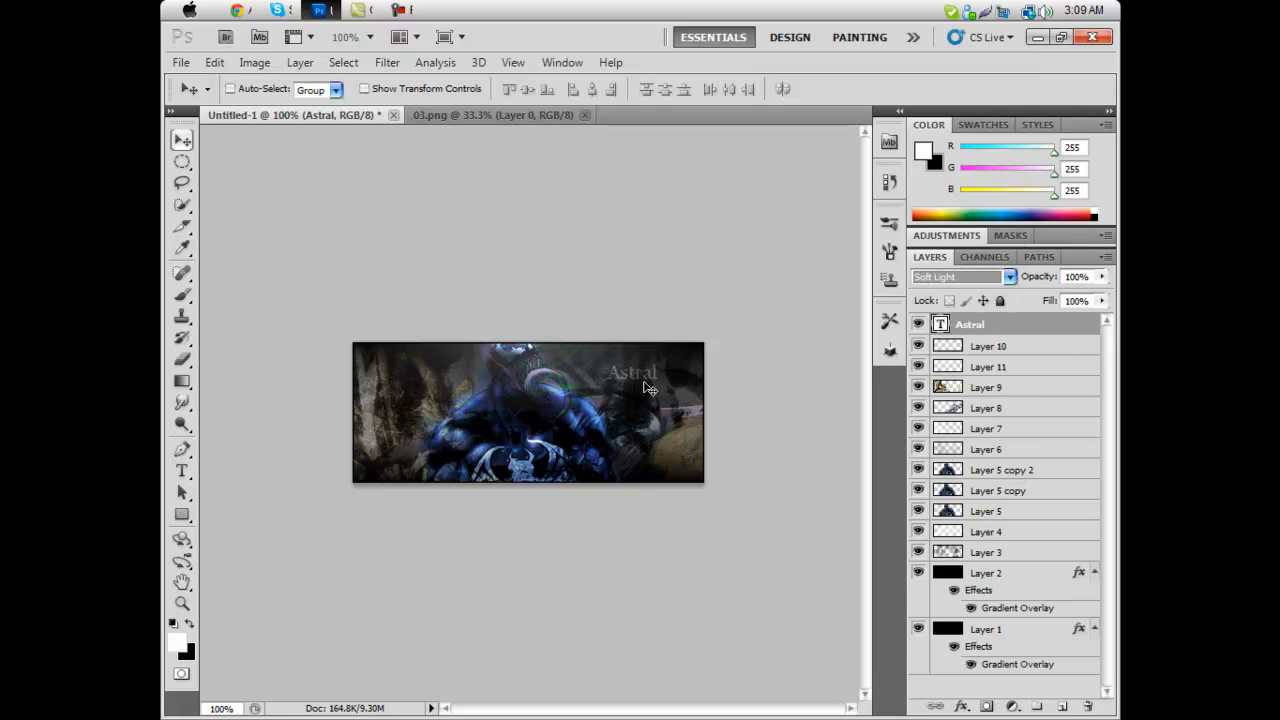
click(1012, 279)
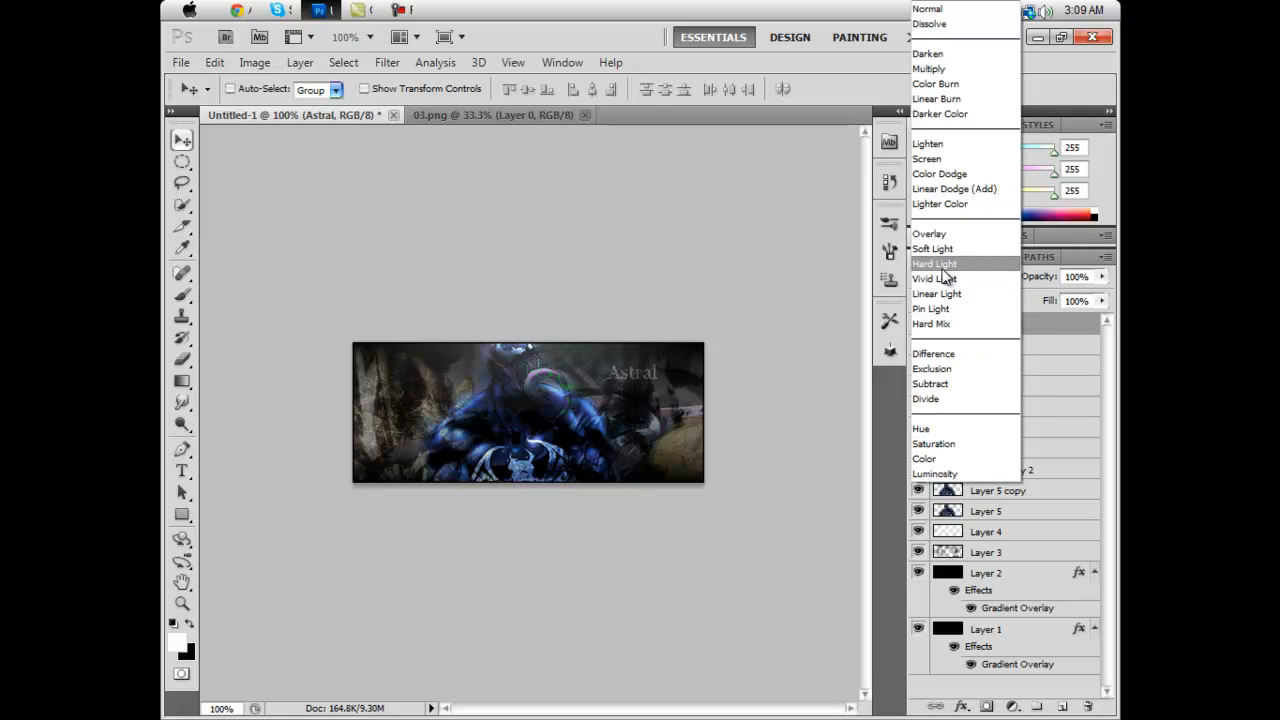
click(940, 264)
click(1008, 278)
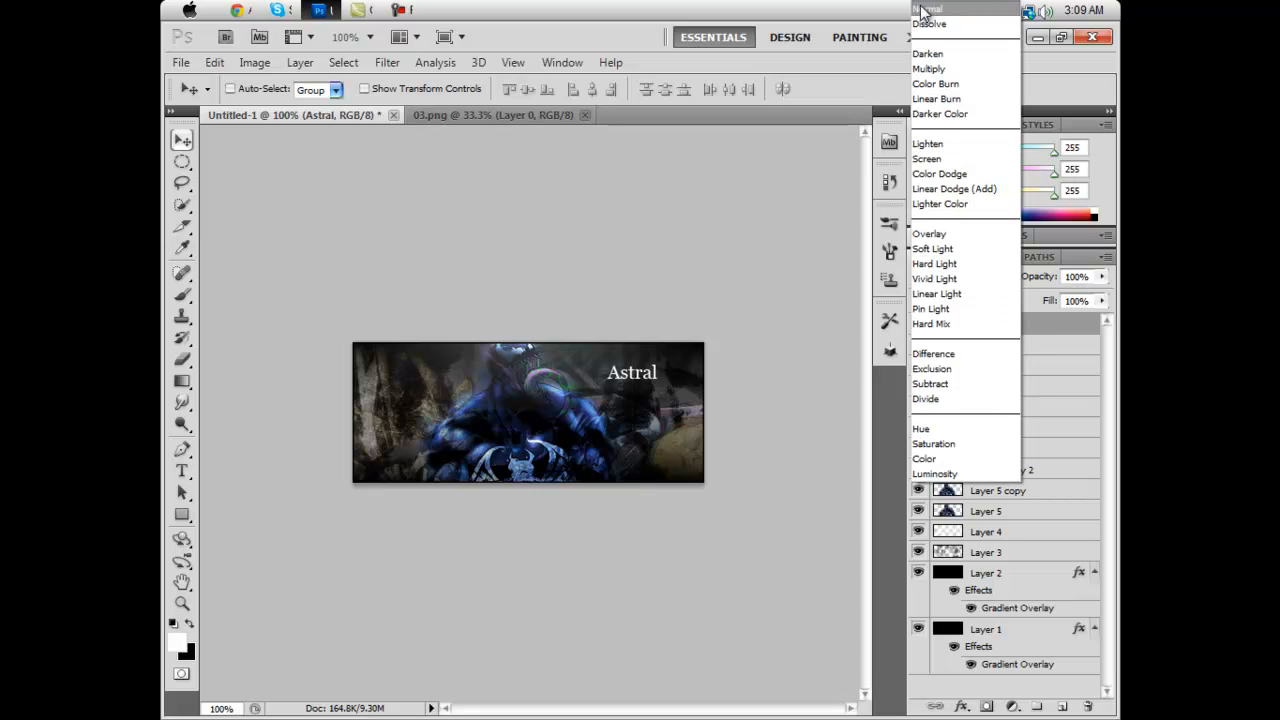
click(930, 10)
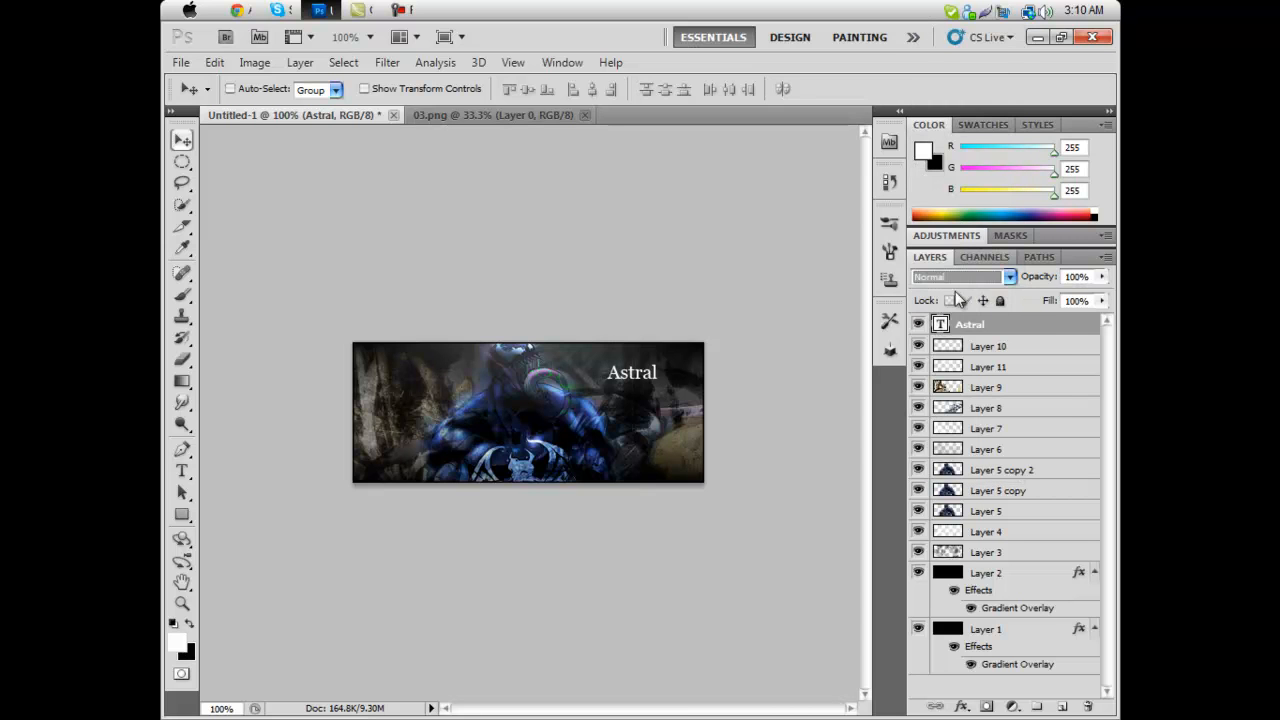
Step: Reduce the opacity of the Astral text layer to 51%
click(1101, 276)
drag(1101, 294, 1057, 294)
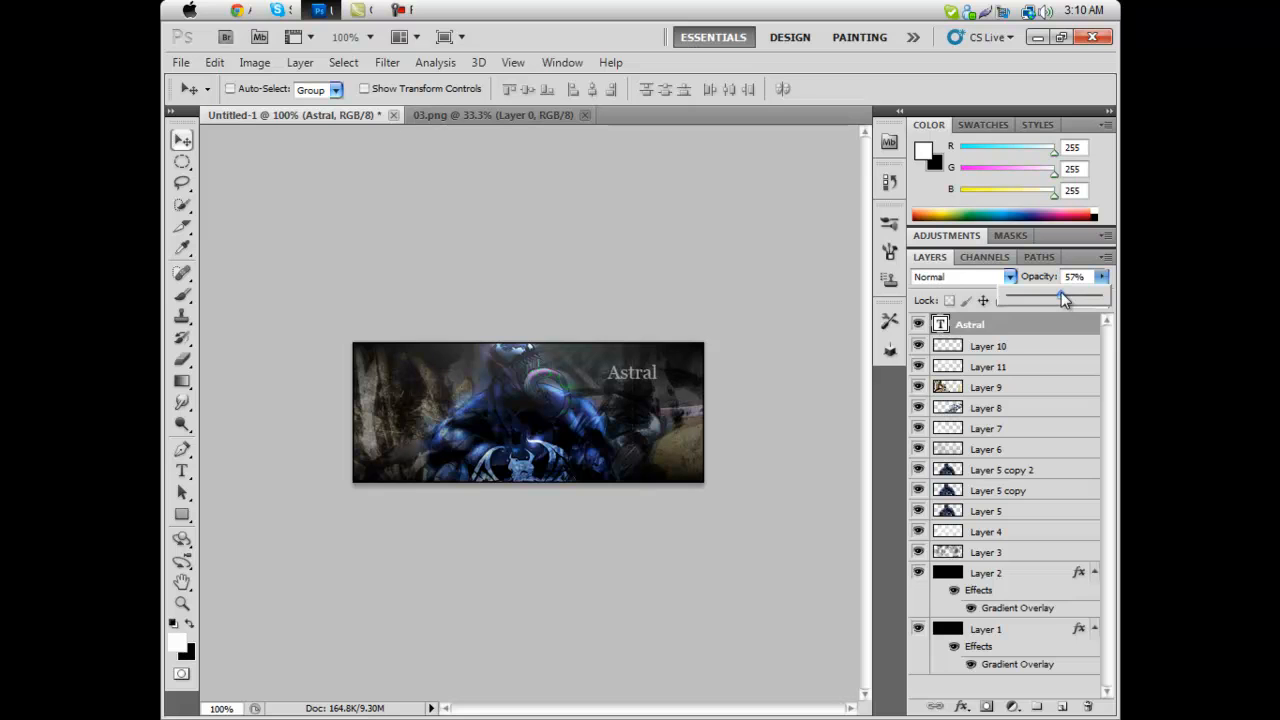
click(1012, 335)
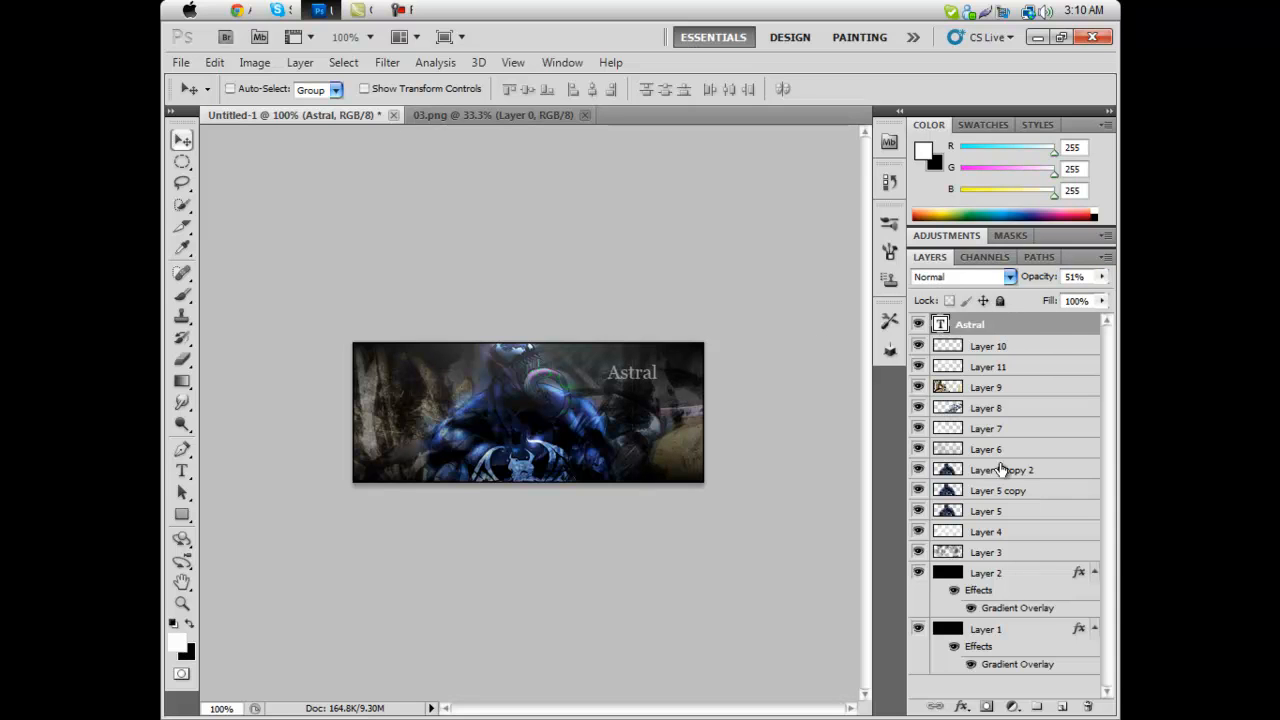
Step: Duplicate the Astral text layer as "Astral copy"
right_click(985, 330)
click(845, 226)
click(792, 212)
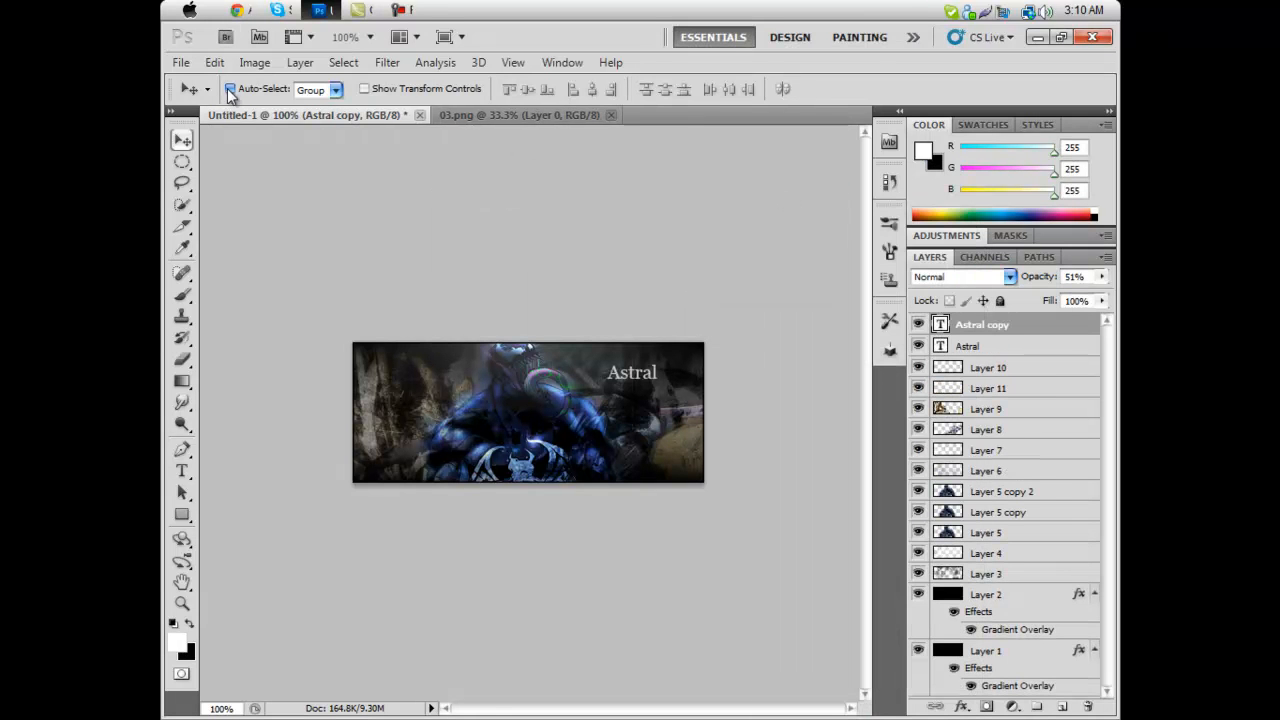
Step: Flip the Astral copy vertically and place it directly beneath the original text as a reflection
click(215, 62)
mouse_move(440, 400)
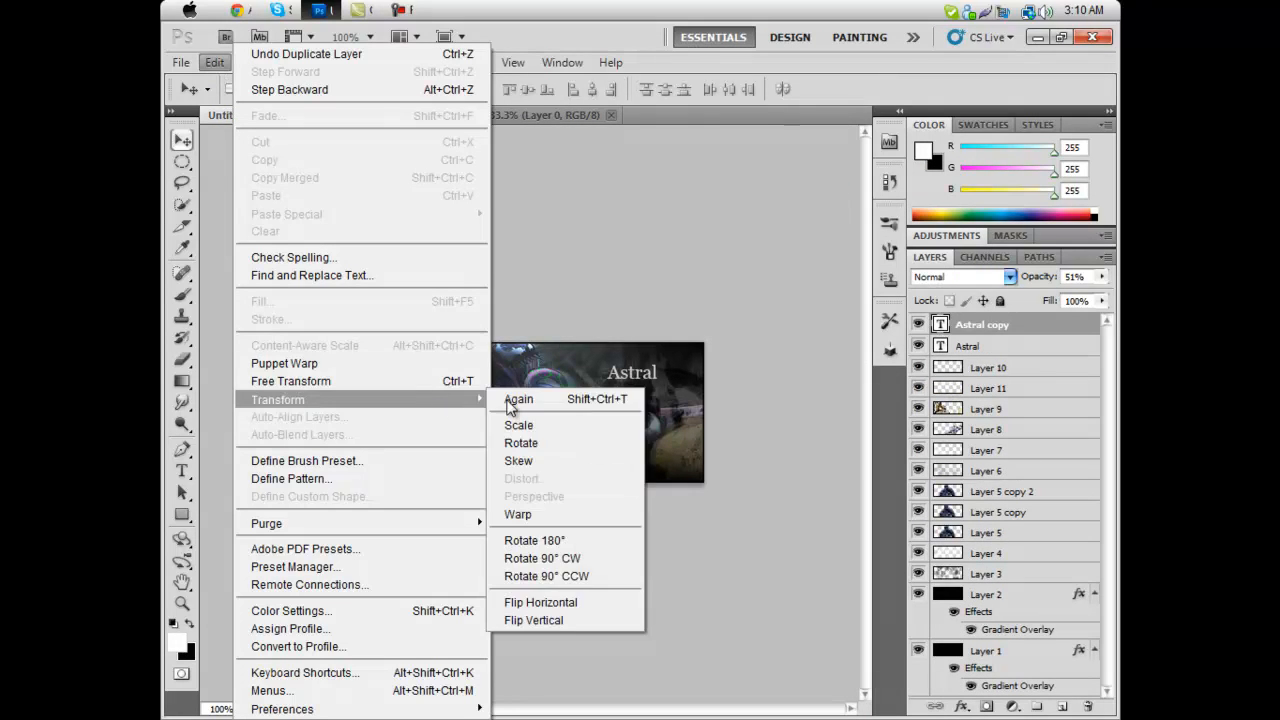
click(538, 617)
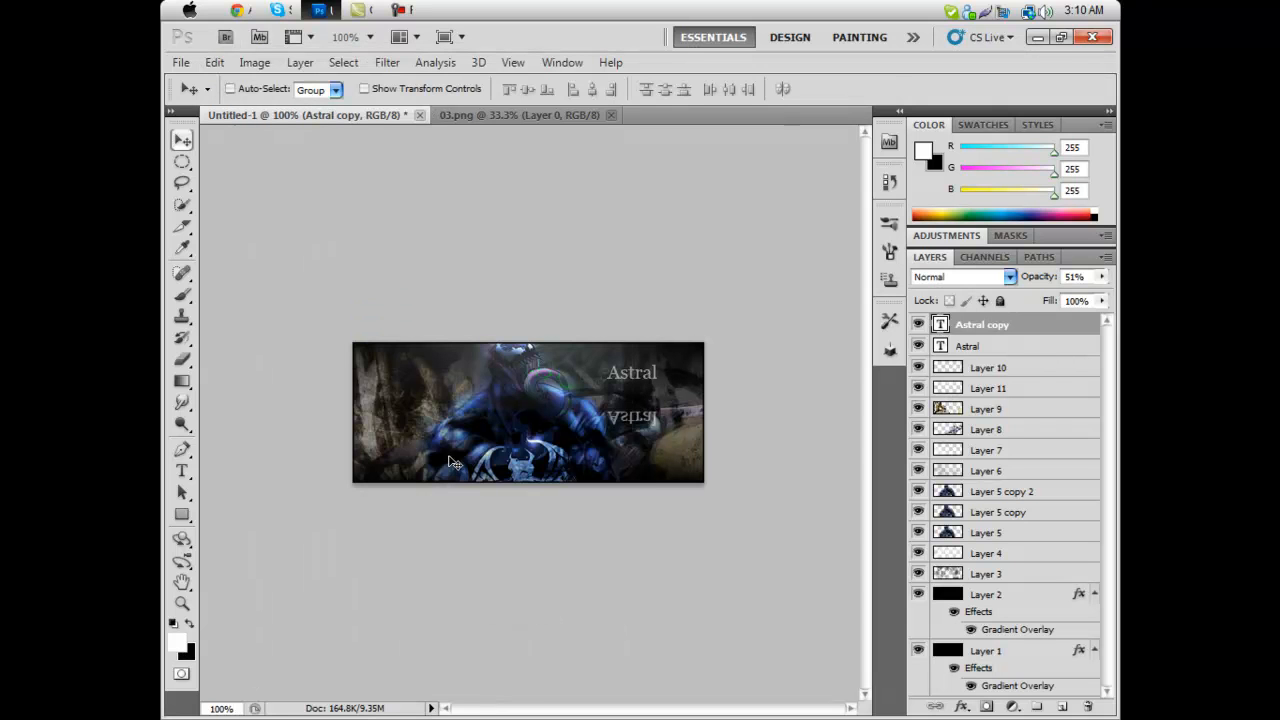
click(181, 140)
drag(640, 424, 637, 393)
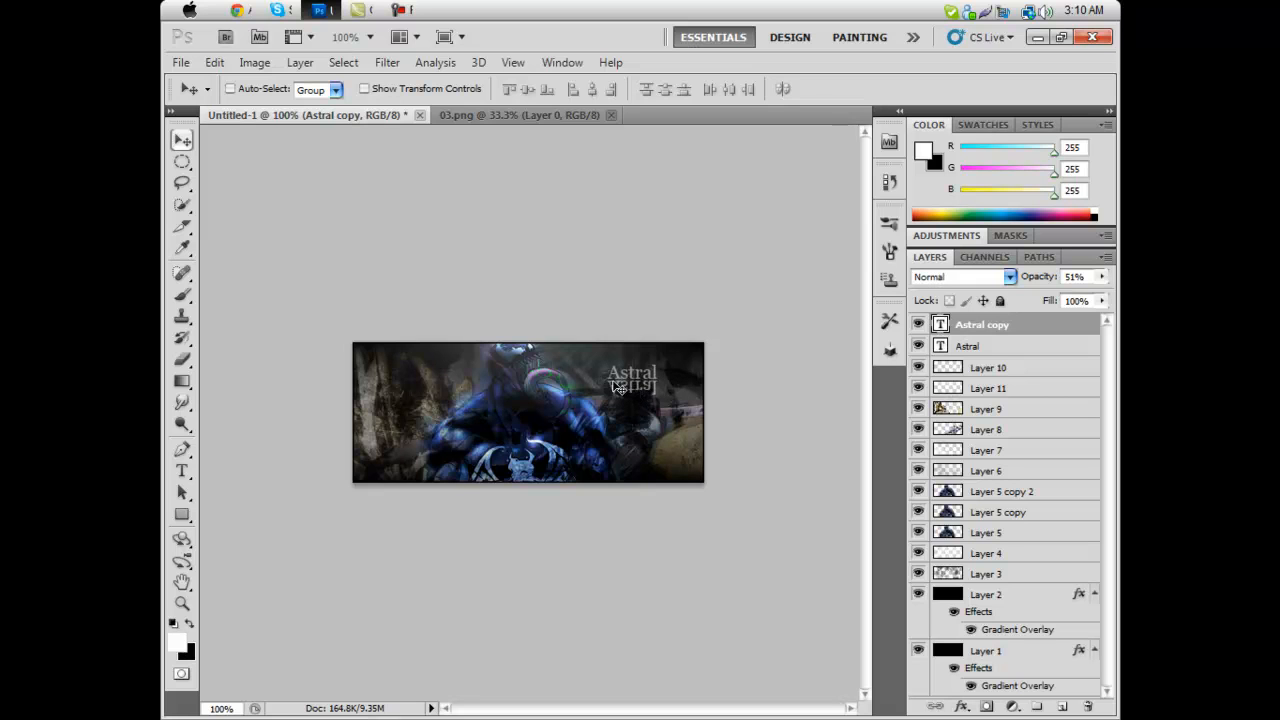
Step: Draw a rectangular marquee selection over the lower half of the mirrored Astral text
right_click(194, 162)
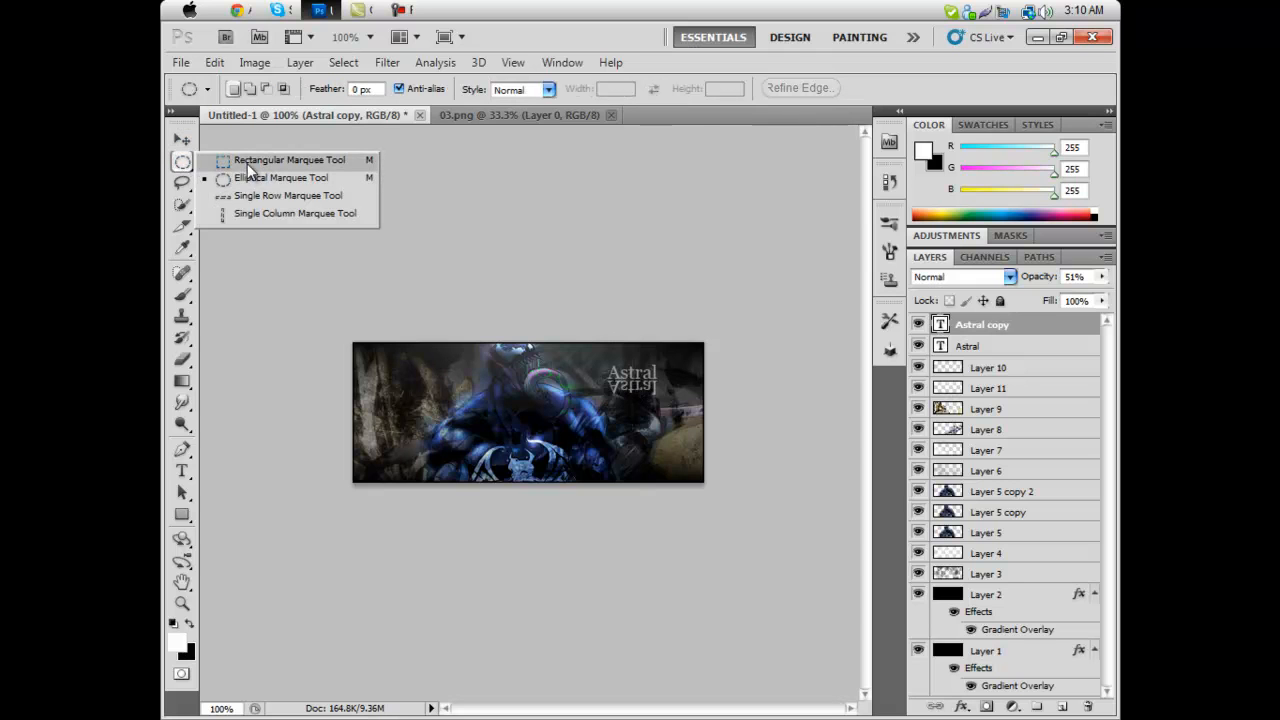
click(247, 163)
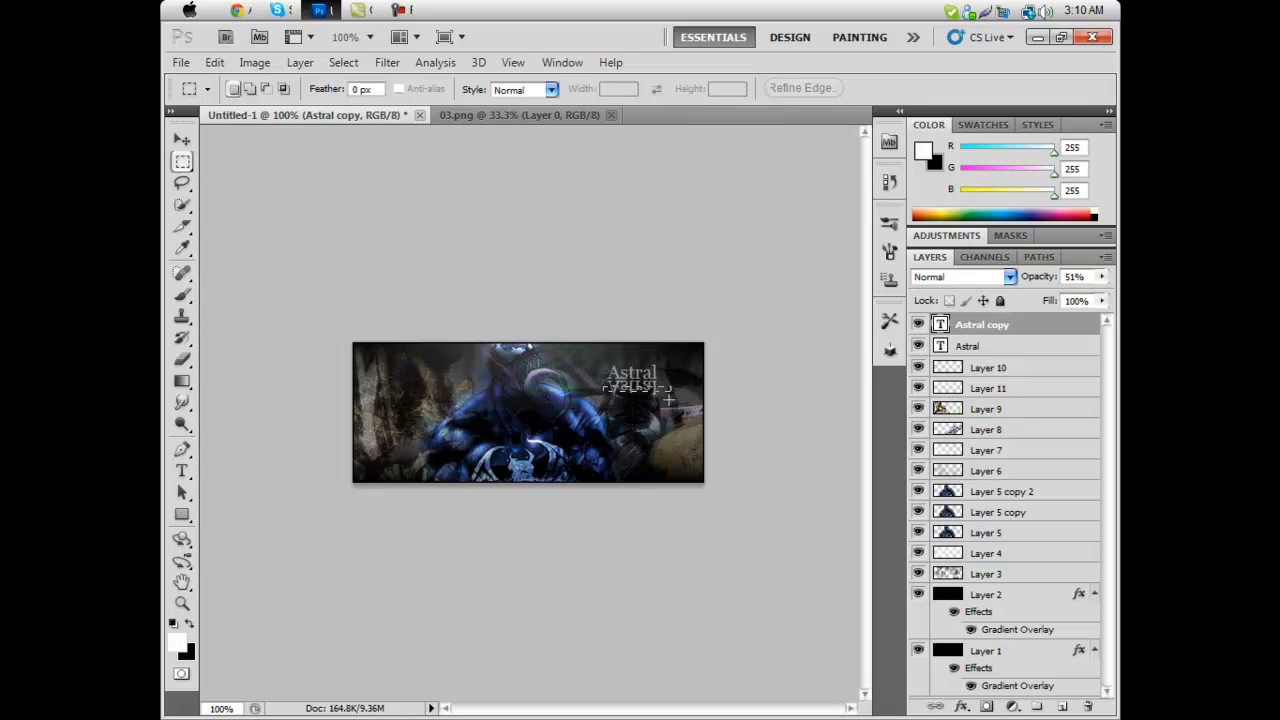
drag(675, 406, 668, 404)
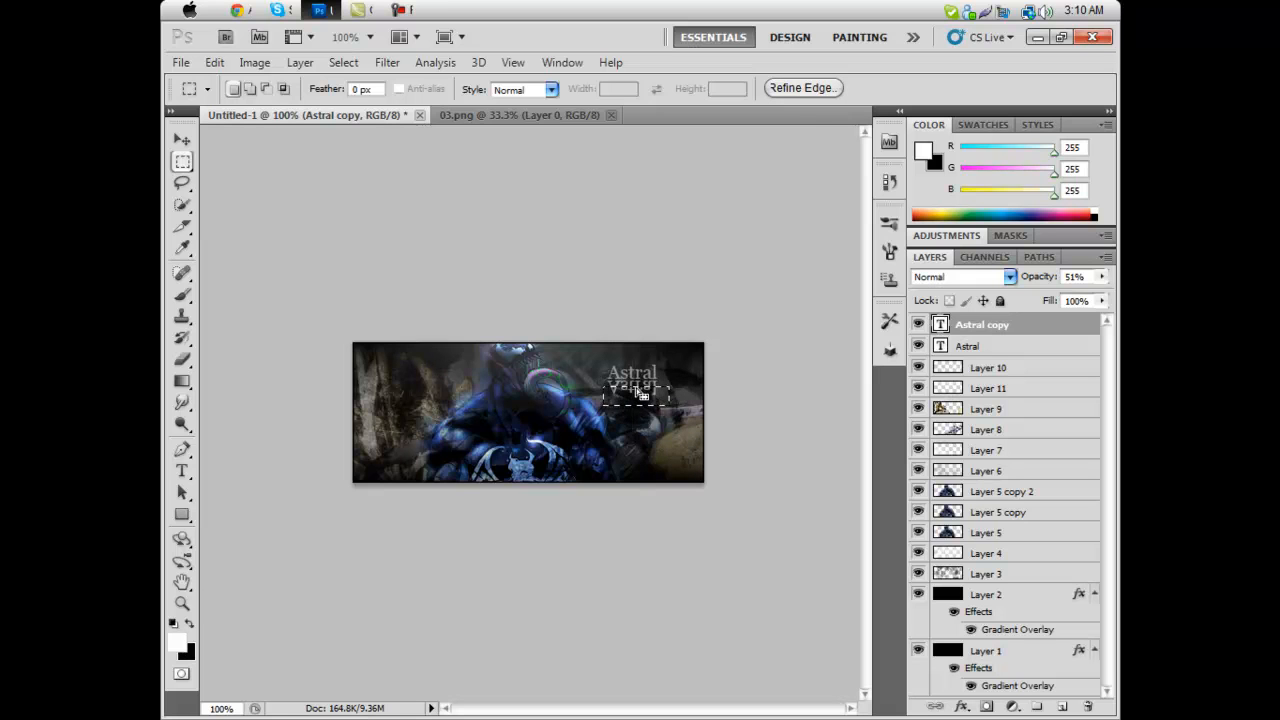
Step: Set the Eraser to a soft 53 px brush with 0% hardness and rasterize the Astral copy layer
click(181, 359)
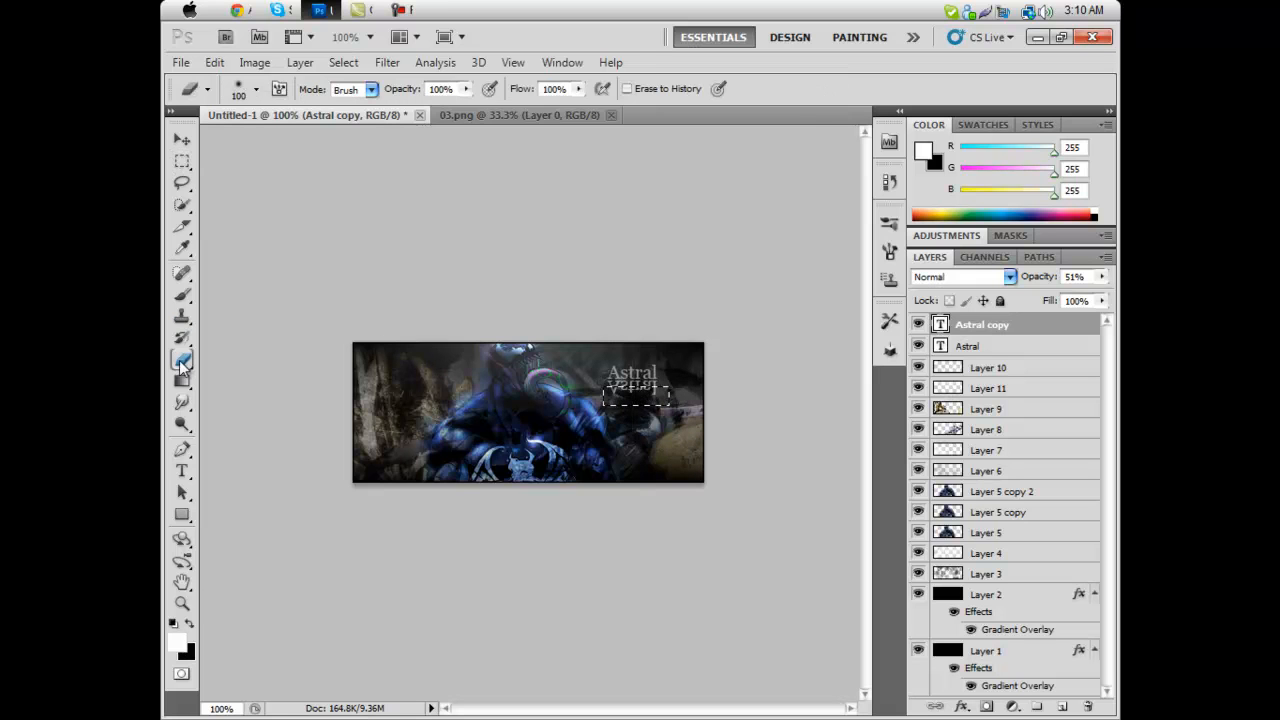
click(256, 91)
drag(373, 300, 377, 221)
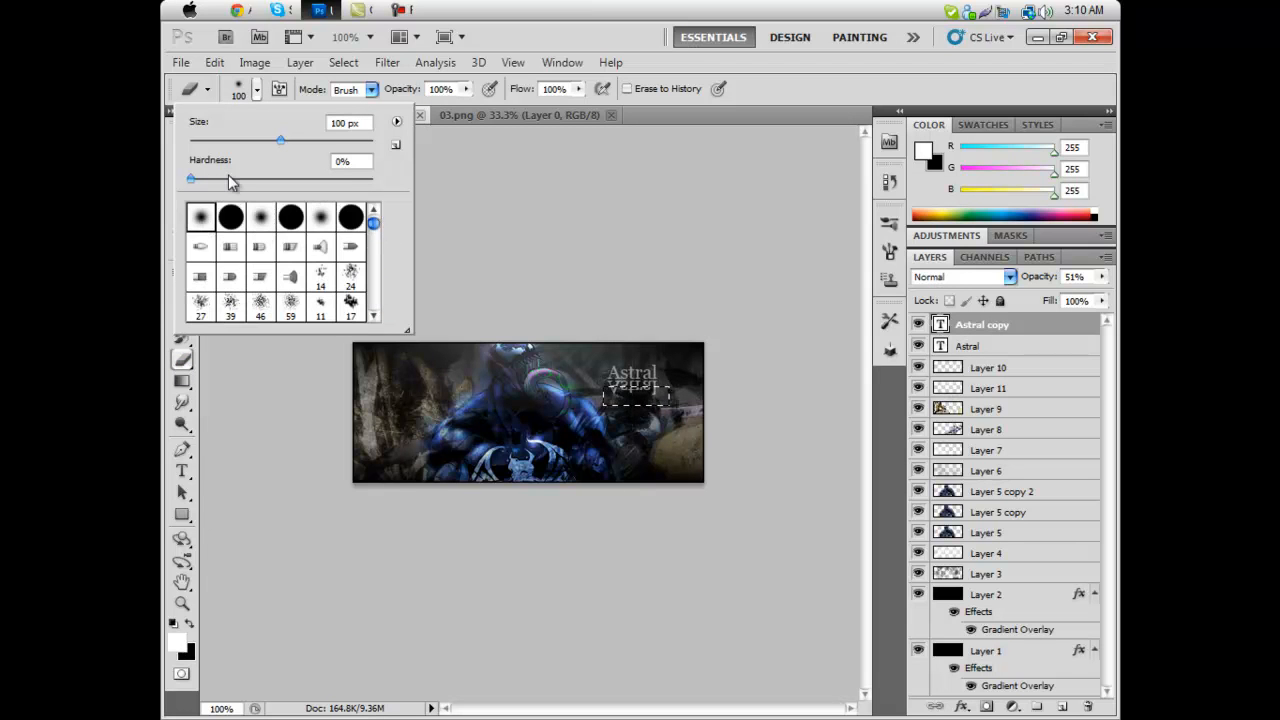
drag(284, 141, 237, 141)
click(621, 399)
key(Escape)
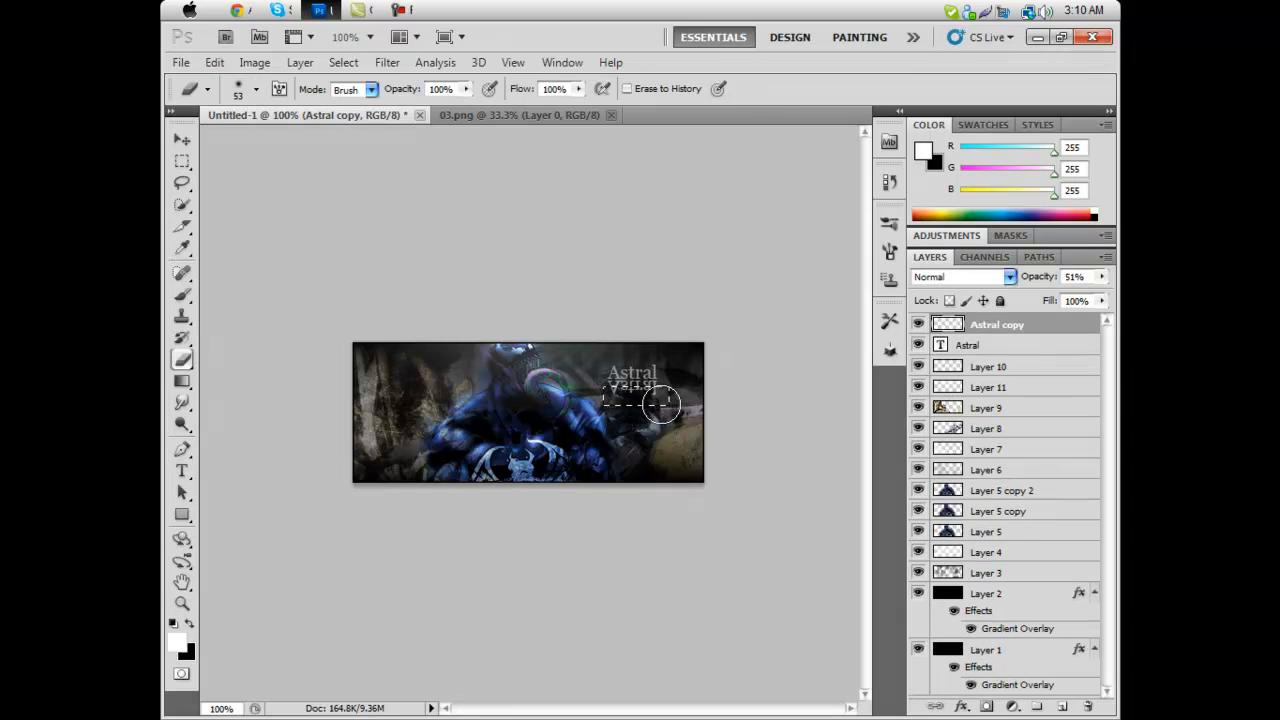
Step: Erase the part of the mirrored text inside the selection and deselect
mouse_move(633, 403)
mouse_down()
mouse_move(600, 403)
mouse_move(680, 400)
mouse_move(705, 413)
mouse_move(675, 411)
mouse_move(690, 400)
mouse_move(670, 385)
mouse_move(590, 397)
mouse_up()
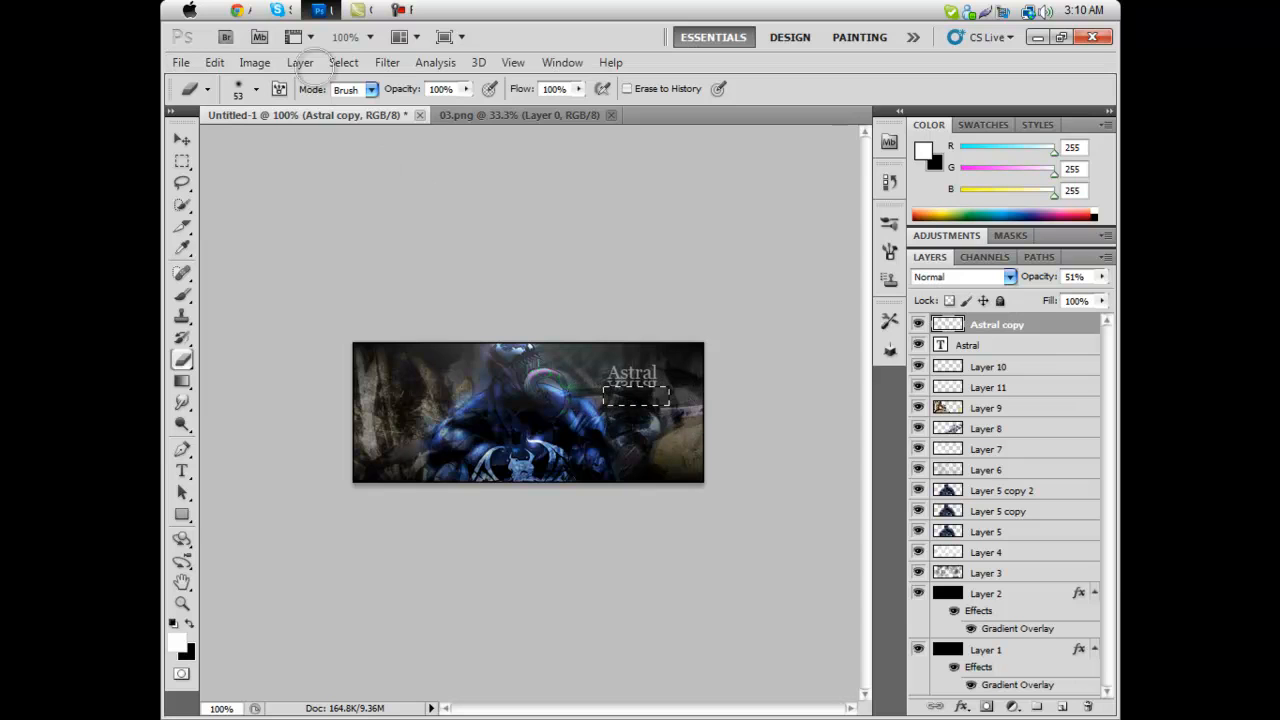
click(337, 65)
click(364, 100)
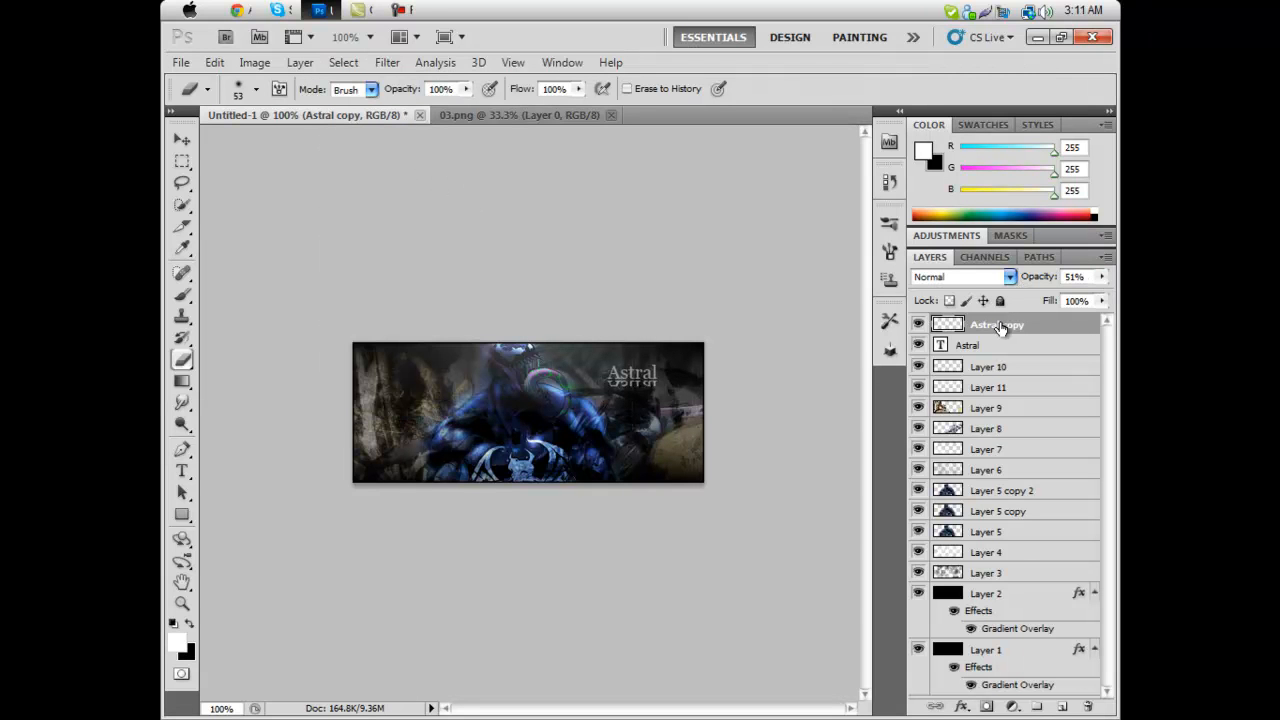
Step: Lower the opacity of the Astral copy layer to 7%
click(1103, 277)
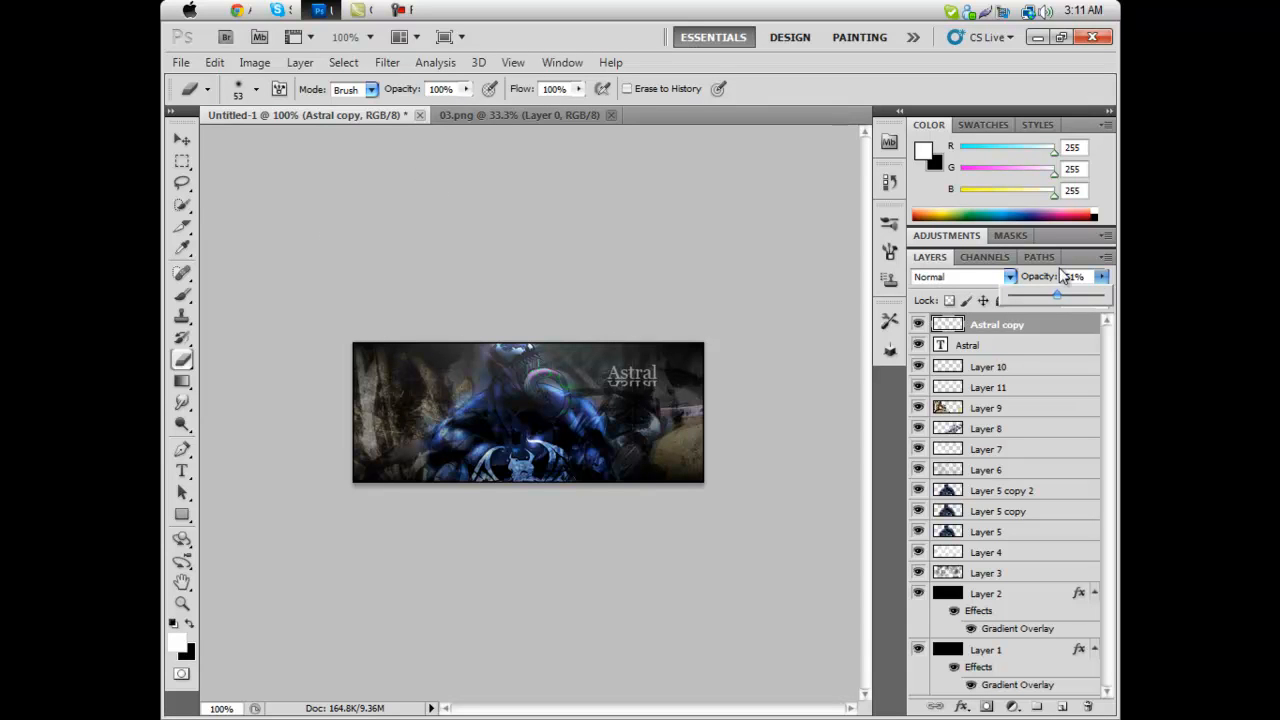
click(1025, 300)
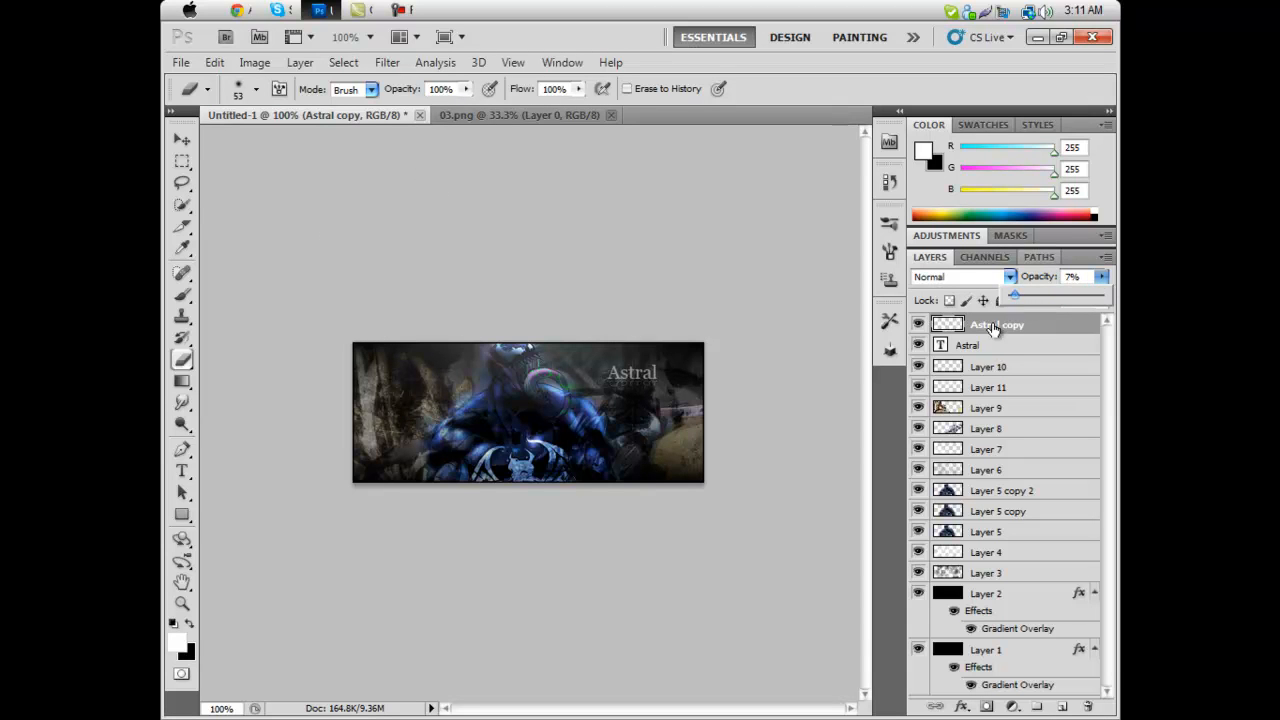
click(994, 325)
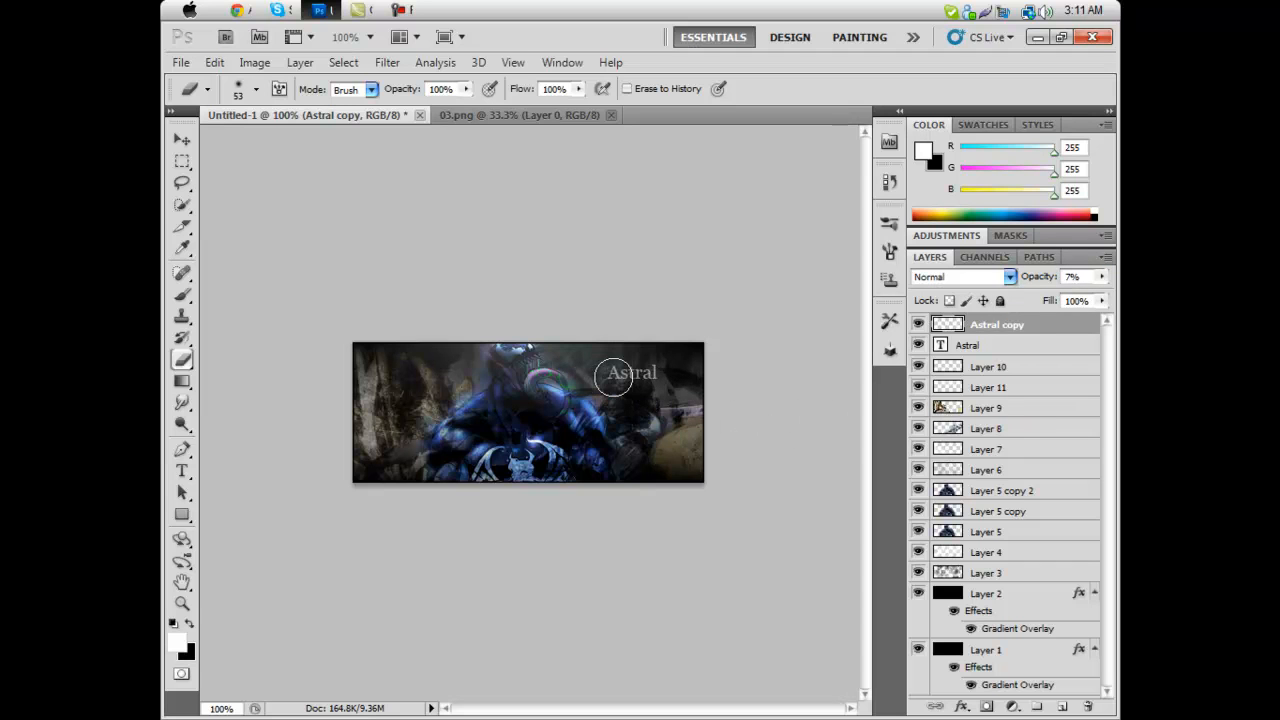
Step: Add a Drop Shadow with a distance of 2 px to the Astral text layer
right_click(970, 345)
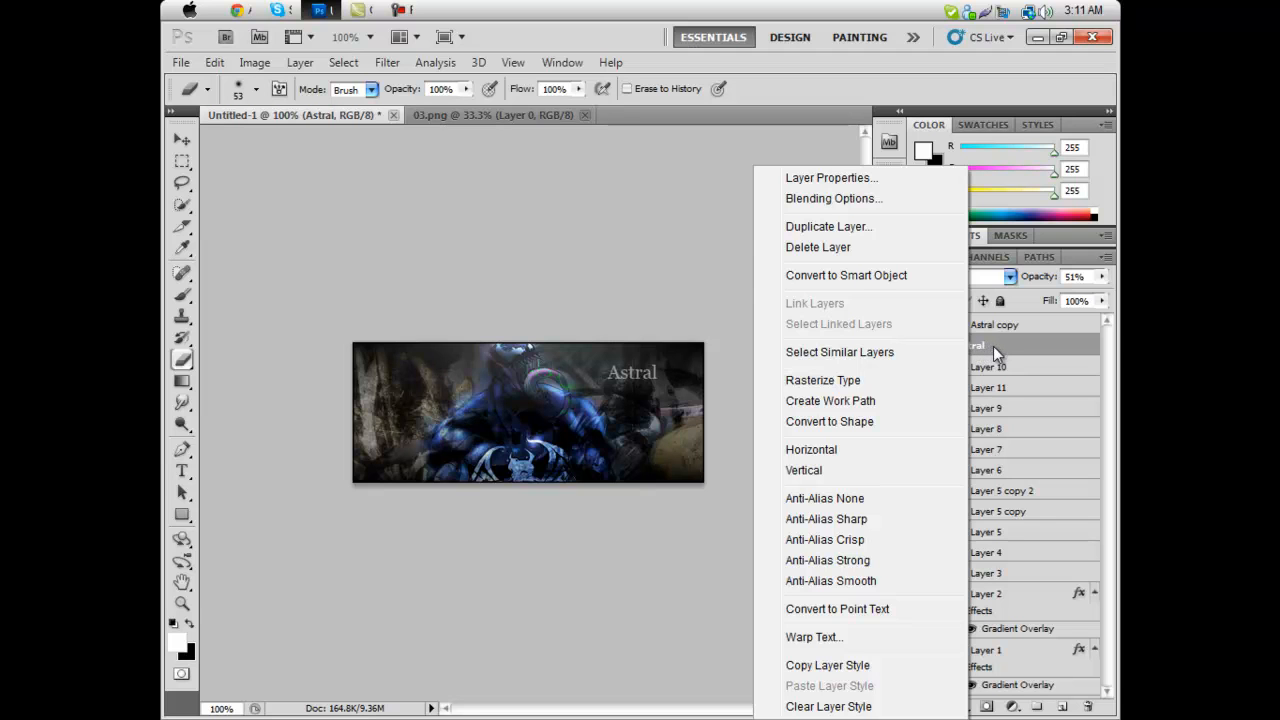
click(822, 200)
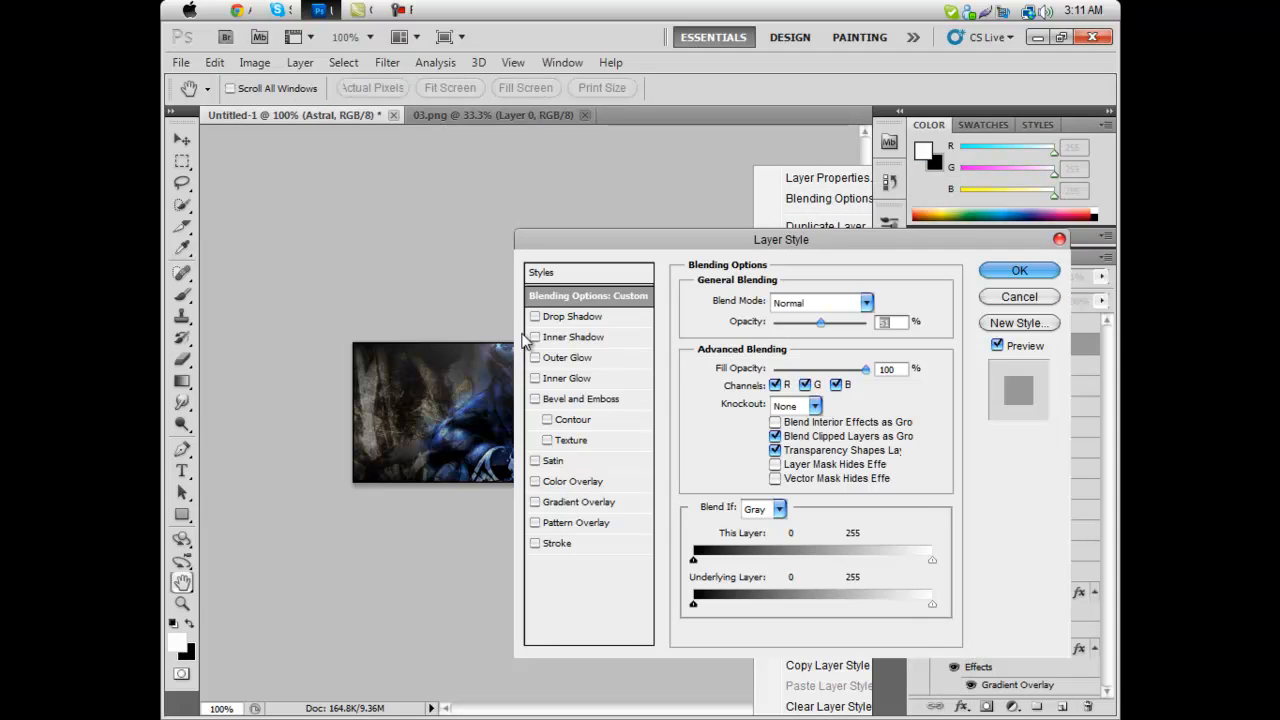
drag(574, 239, 769, 233)
click(719, 310)
click(750, 310)
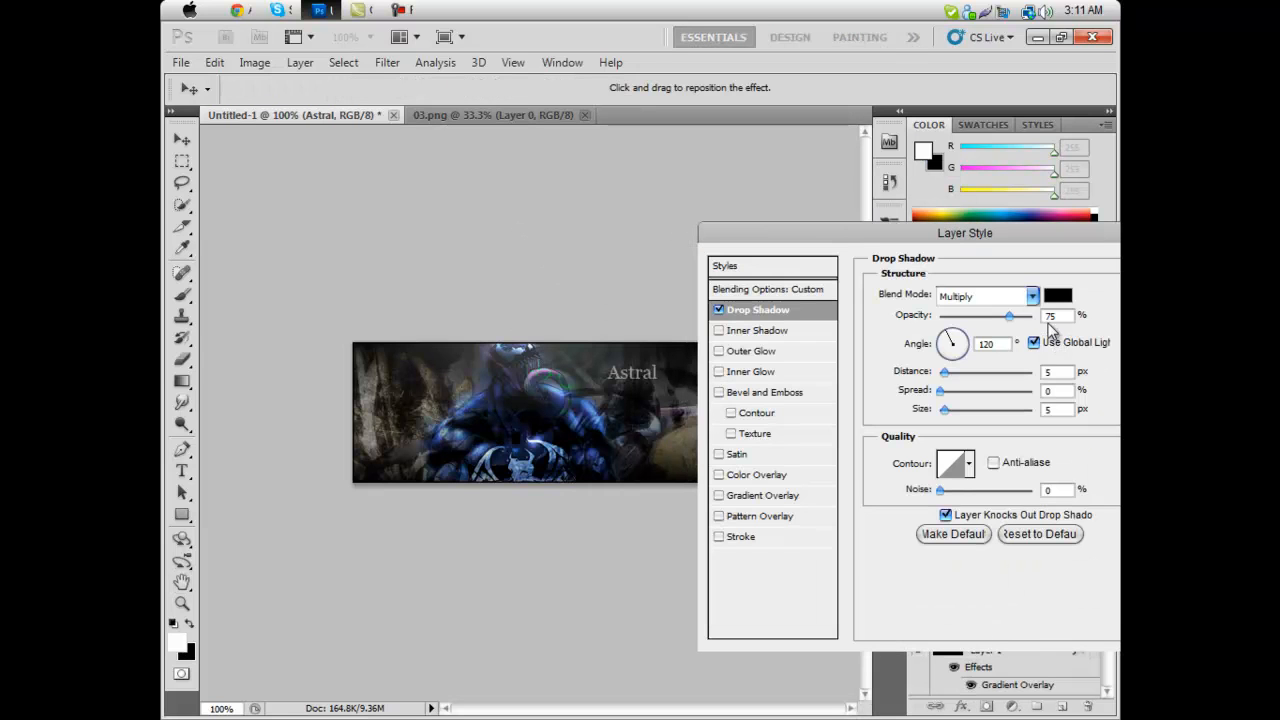
drag(1060, 371, 1010, 371)
text(2)
Step: Add a Gradient Overlay to the Astral text and set the gradient's black stop to grey #8a8989
click(718, 496)
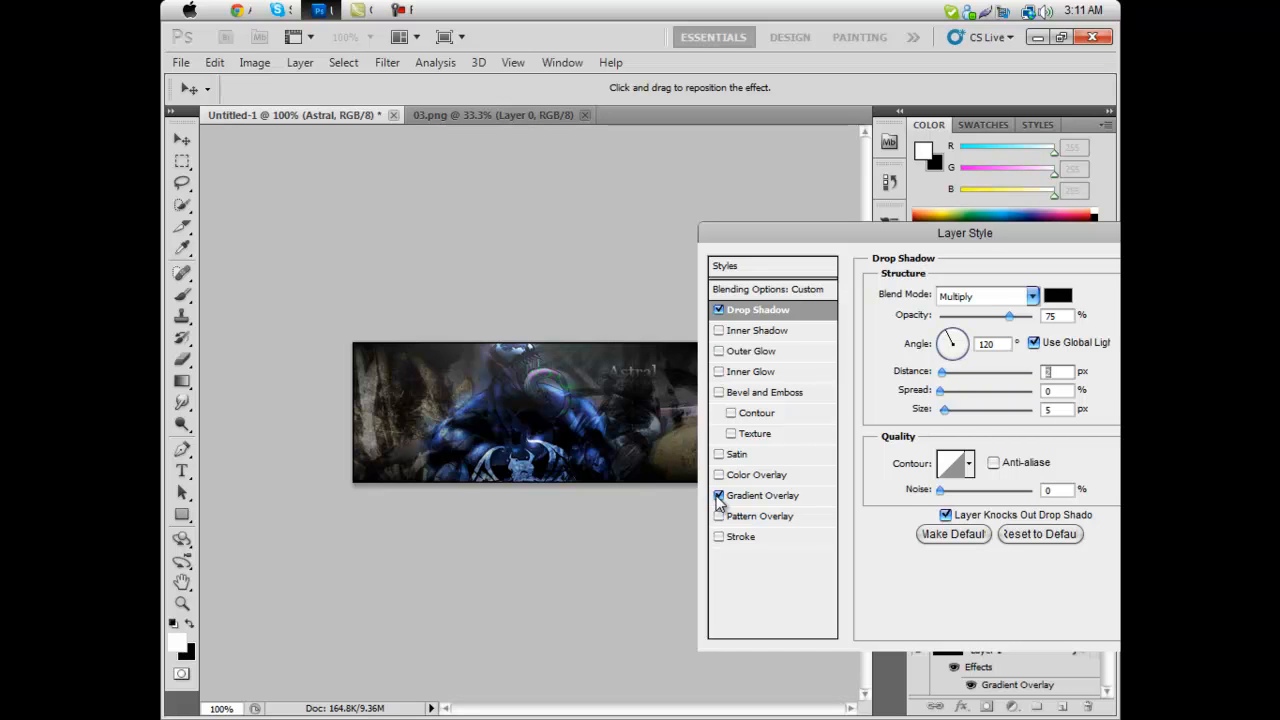
click(752, 498)
click(951, 337)
drag(558, 88, 798, 142)
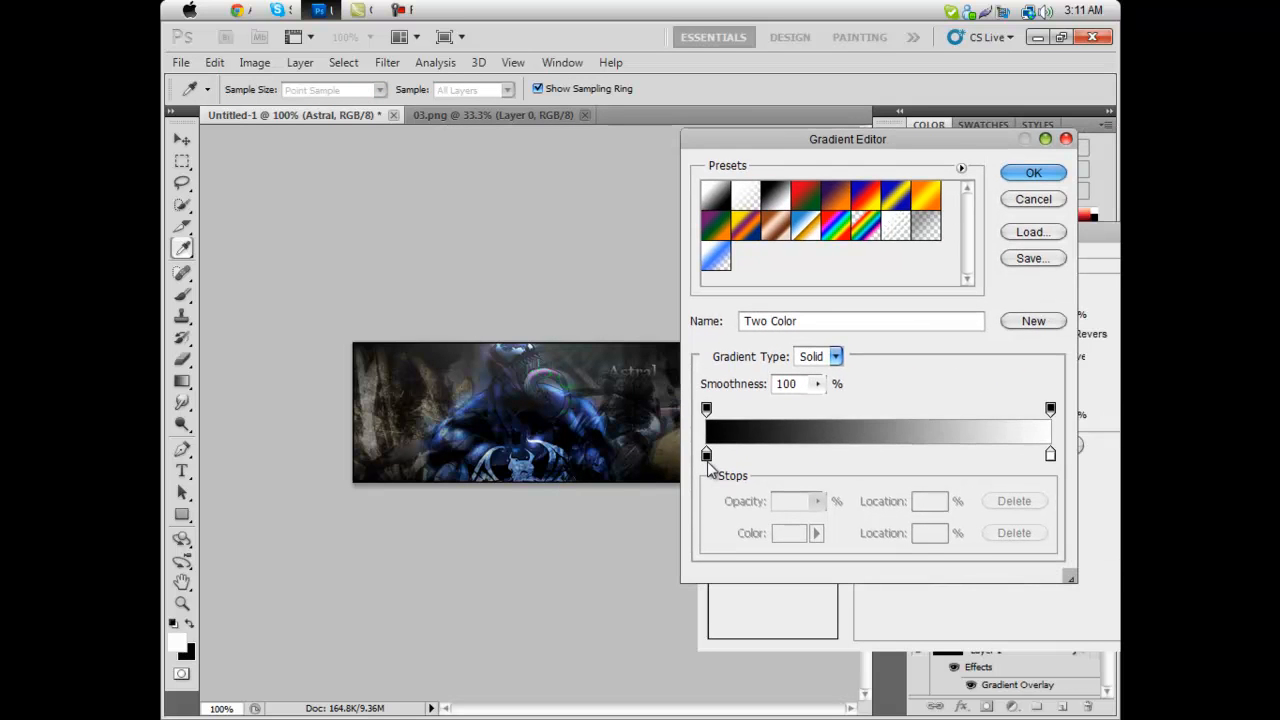
click(706, 454)
click(789, 532)
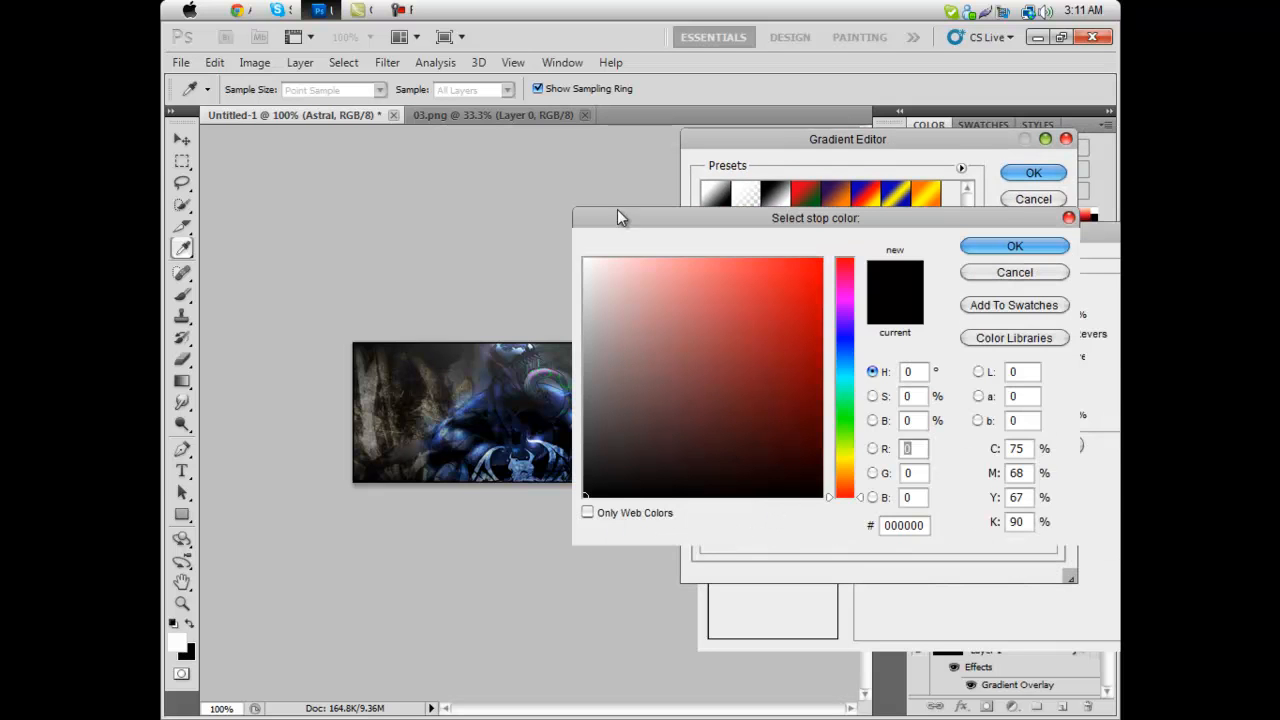
drag(672, 228, 715, 219)
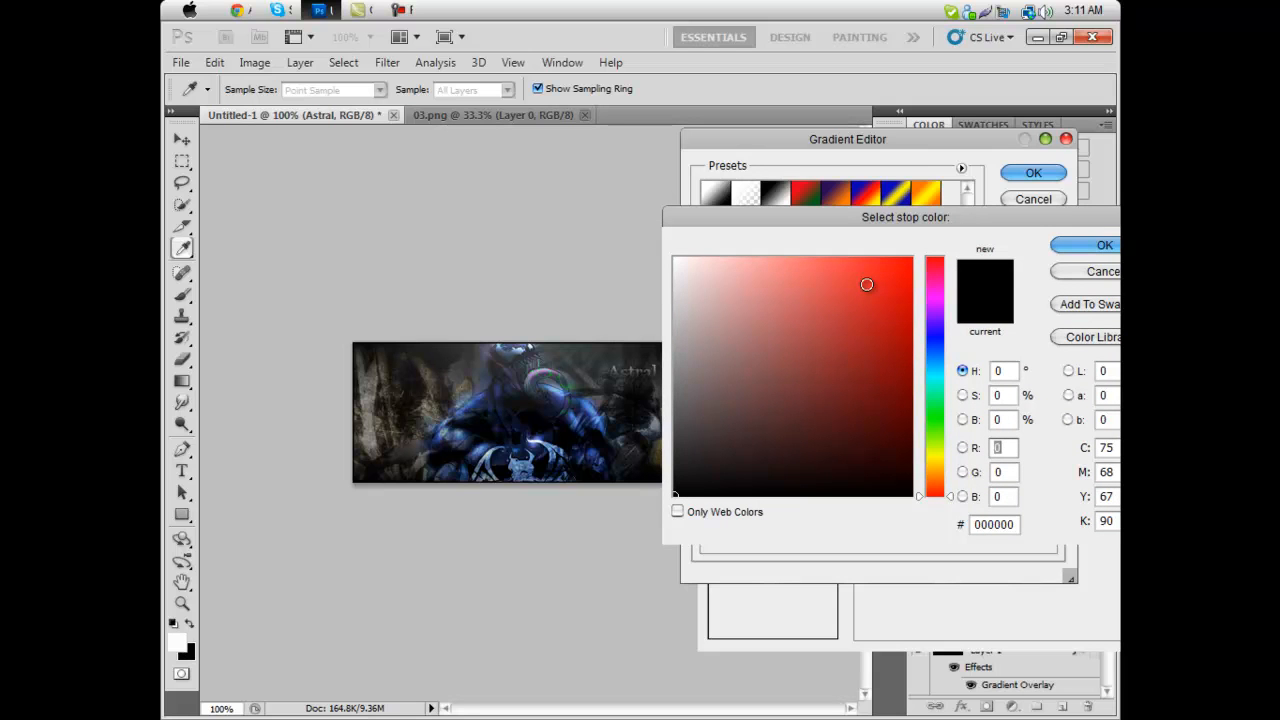
click(675, 368)
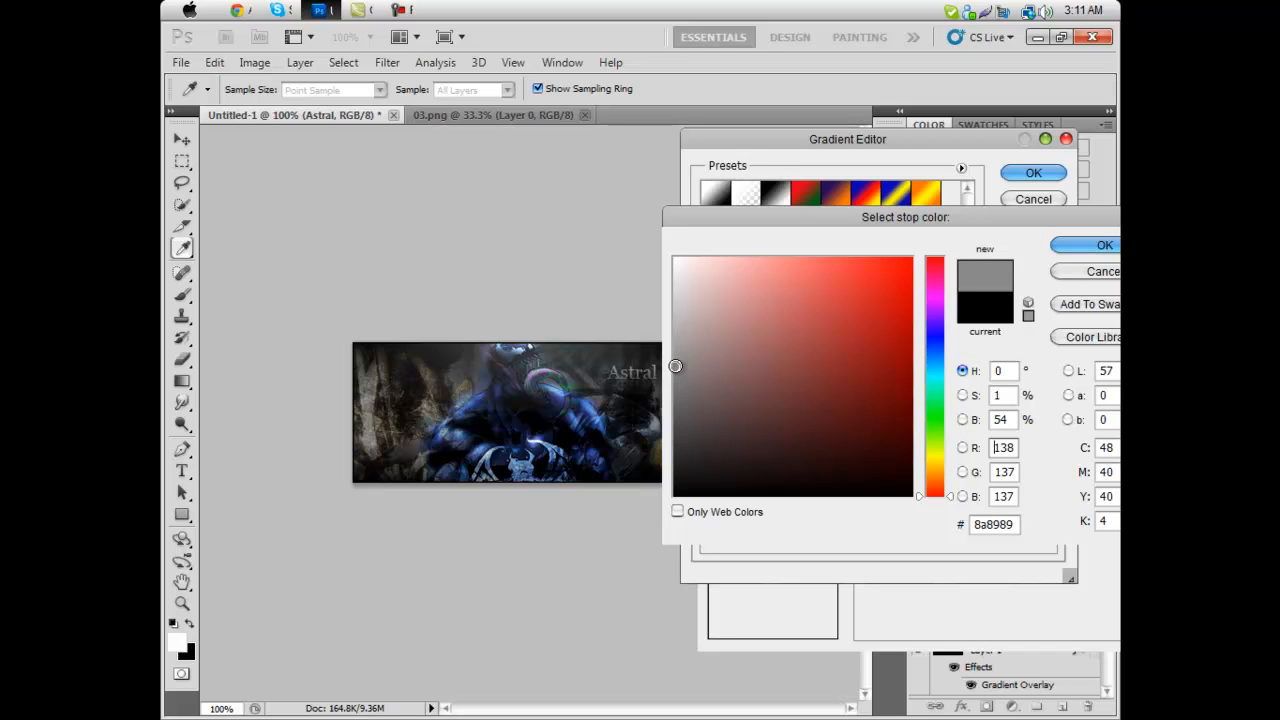
click(1100, 247)
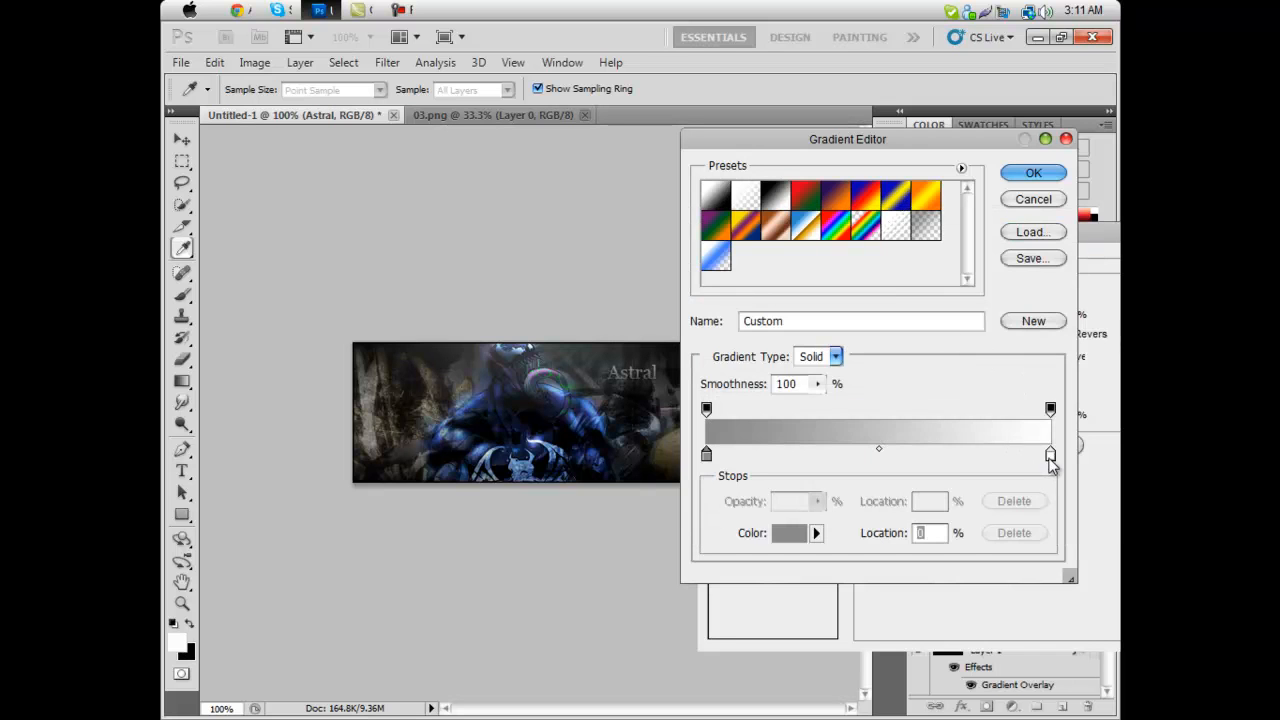
Step: Darken the gradient's grey stop to #6e6e6e and apply the layer style to the Astral text
click(1049, 457)
click(707, 454)
click(780, 530)
click(673, 393)
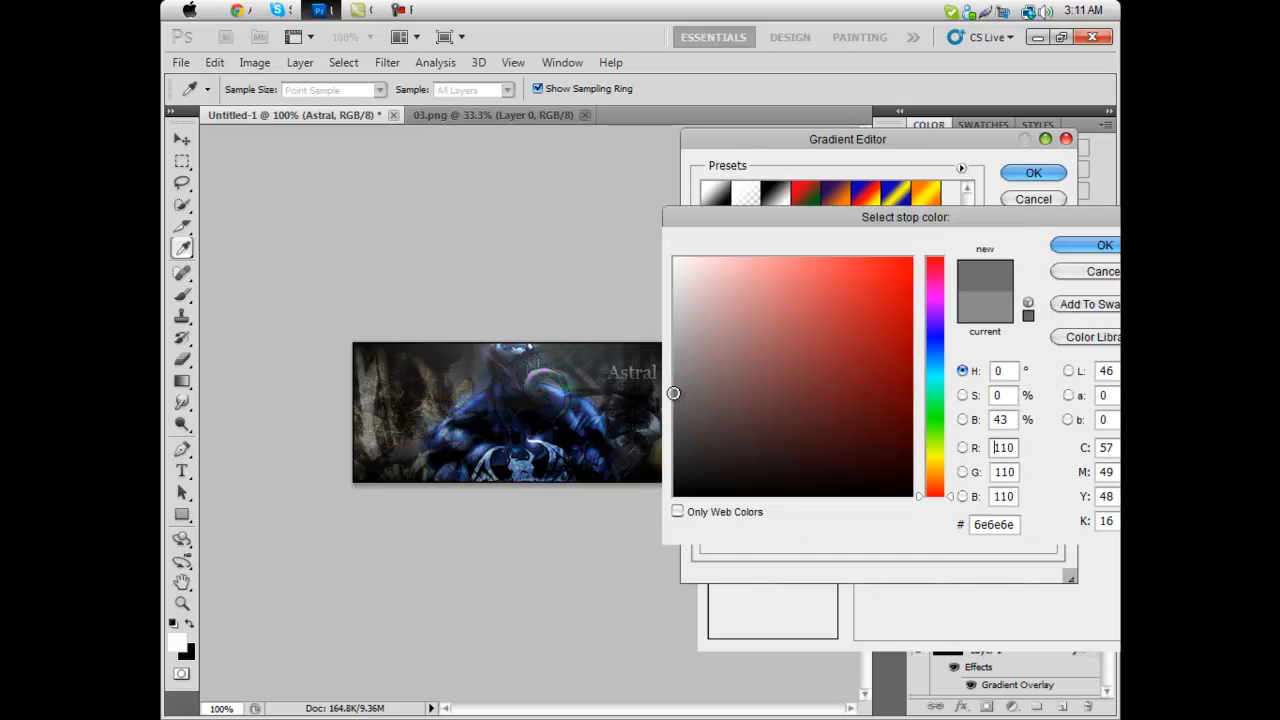
click(1086, 248)
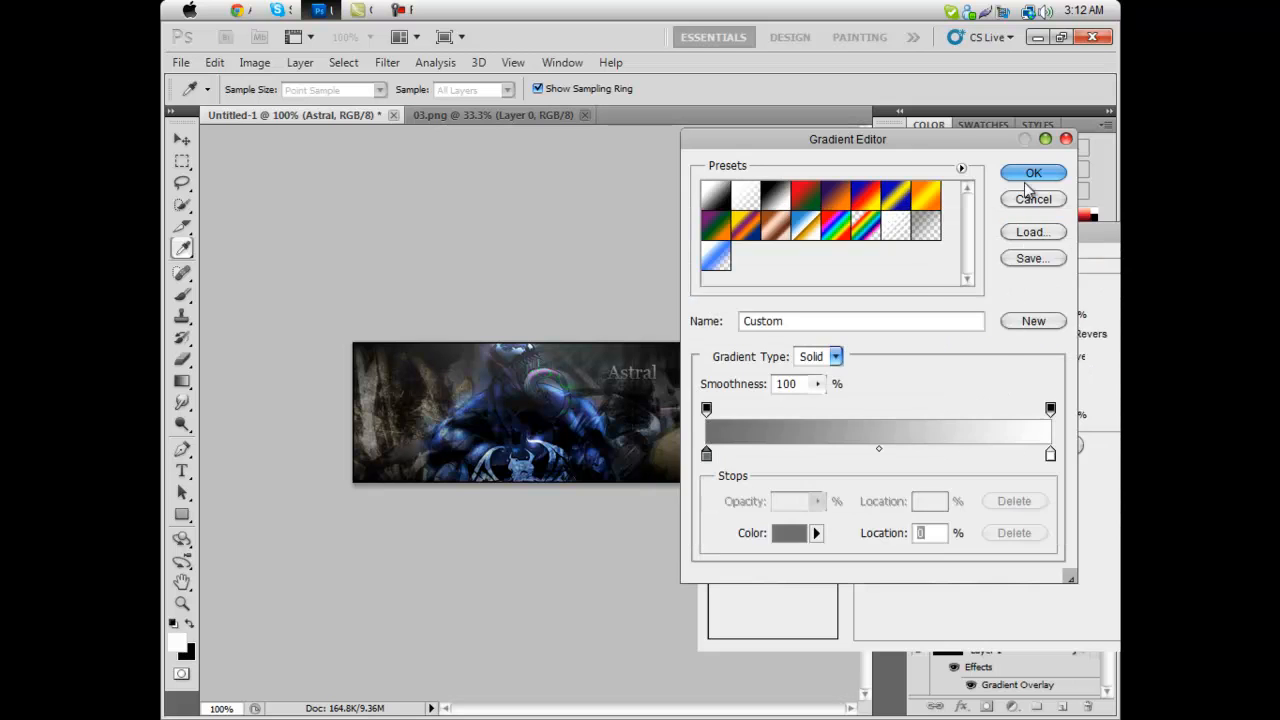
click(1033, 176)
drag(877, 230, 714, 204)
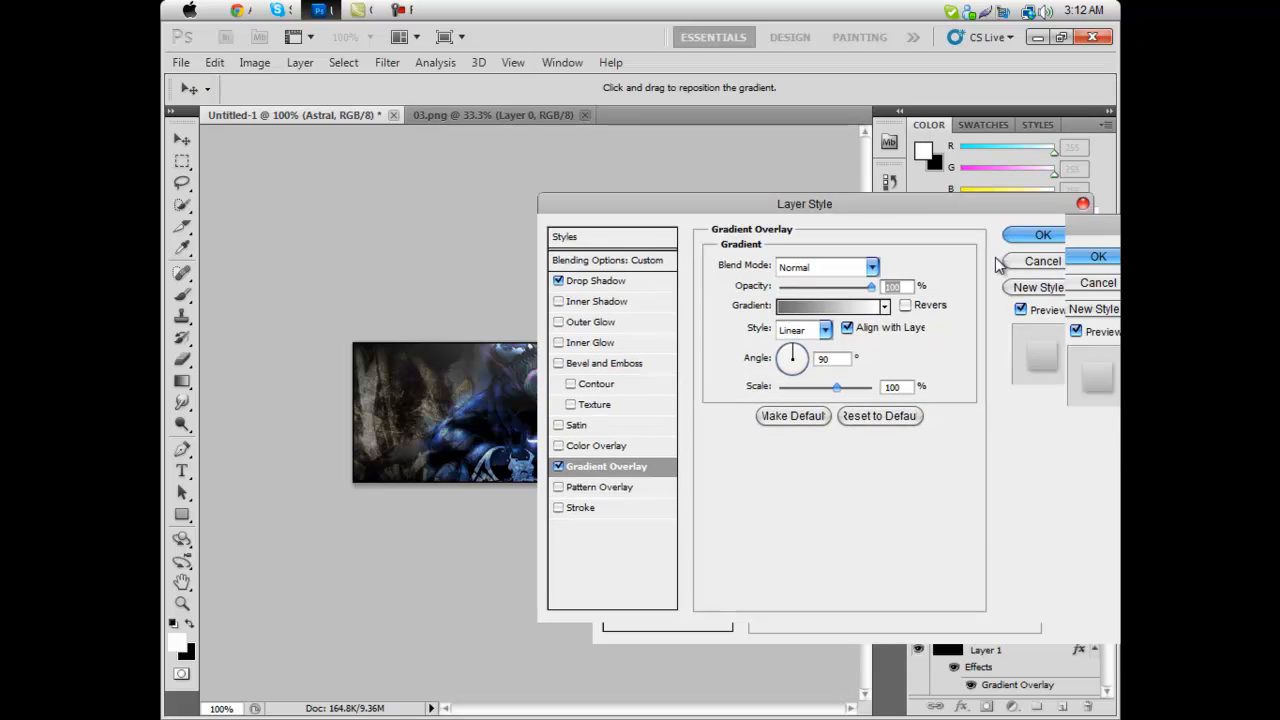
click(1059, 235)
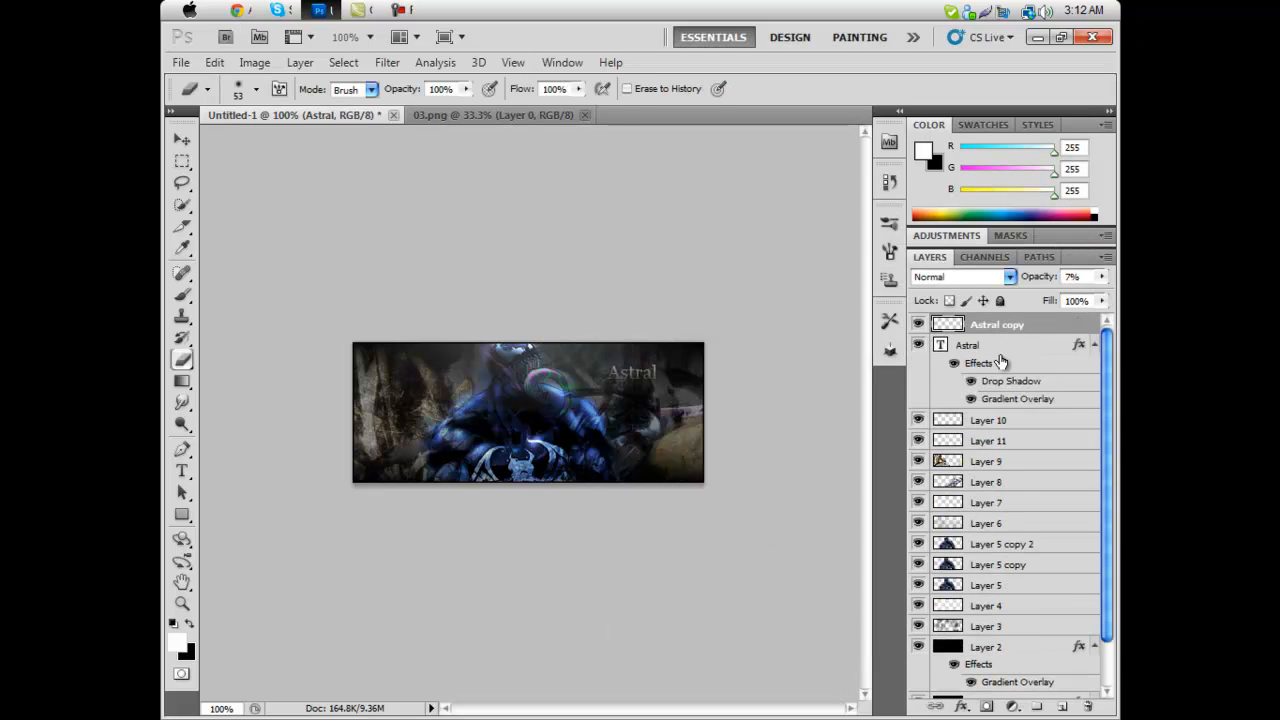
Step: On a new layer, marquee-select the area over the upper half of the Astral text and fill it with a white-to-transparent radial gradient
click(1059, 707)
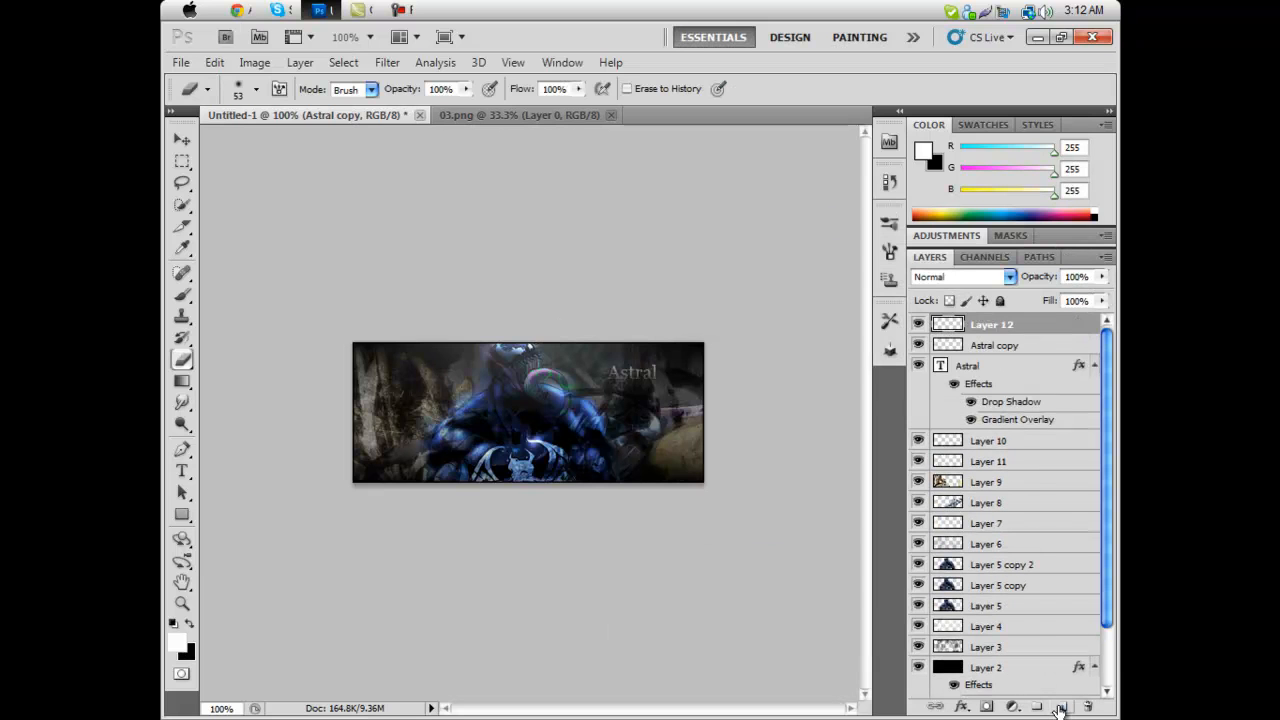
click(182, 161)
click(288, 161)
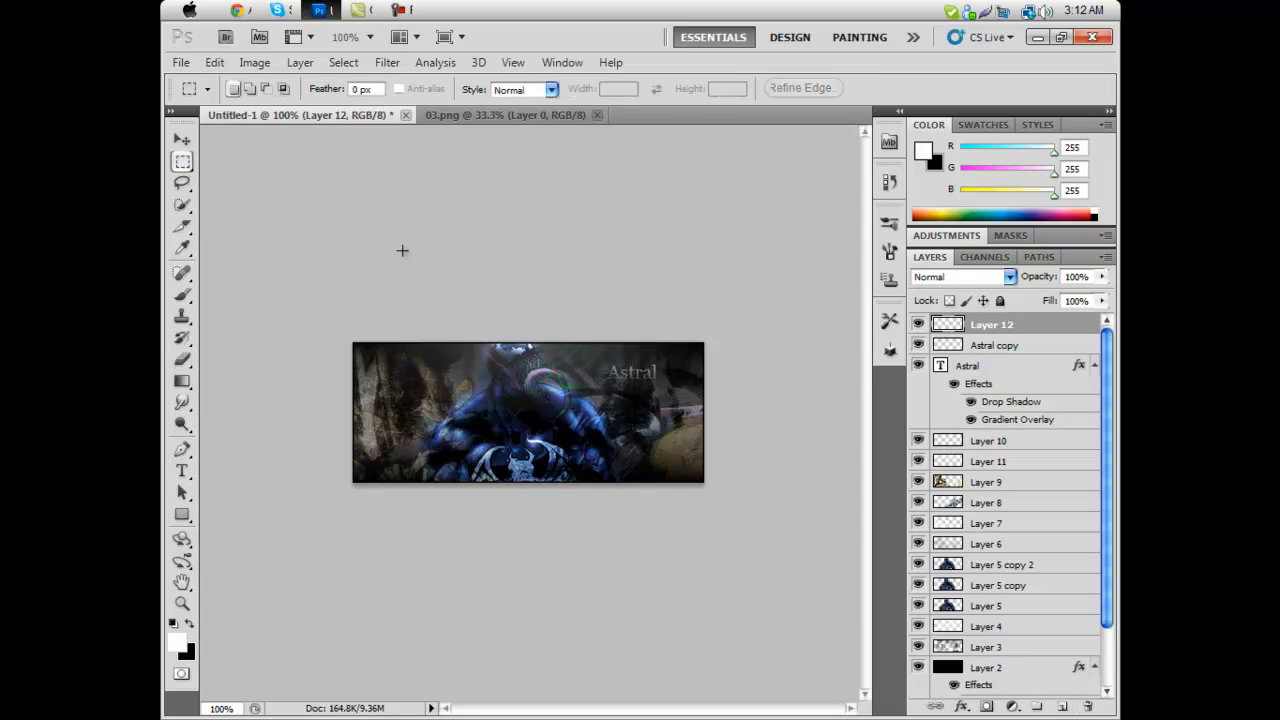
click(182, 161)
drag(575, 343, 678, 374)
click(182, 381)
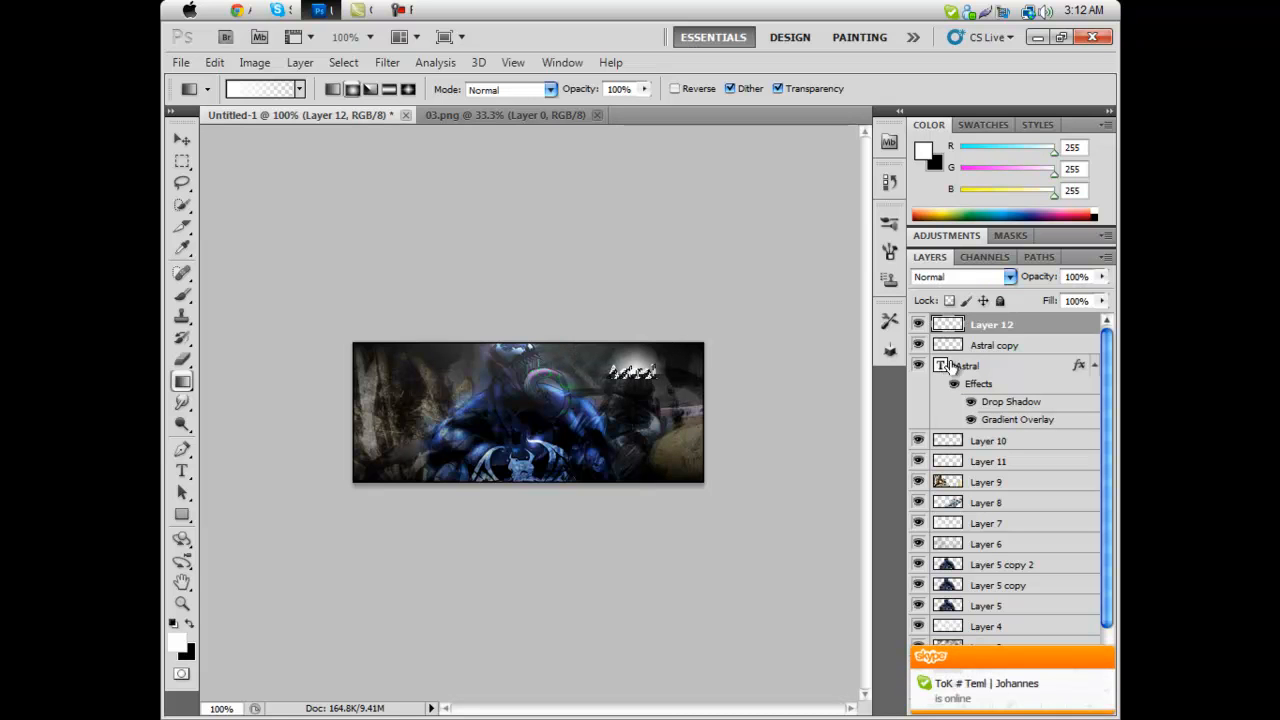
Step: Invert the Astral text selection, erase the white highlight outside the letters and deselect
click(343, 66)
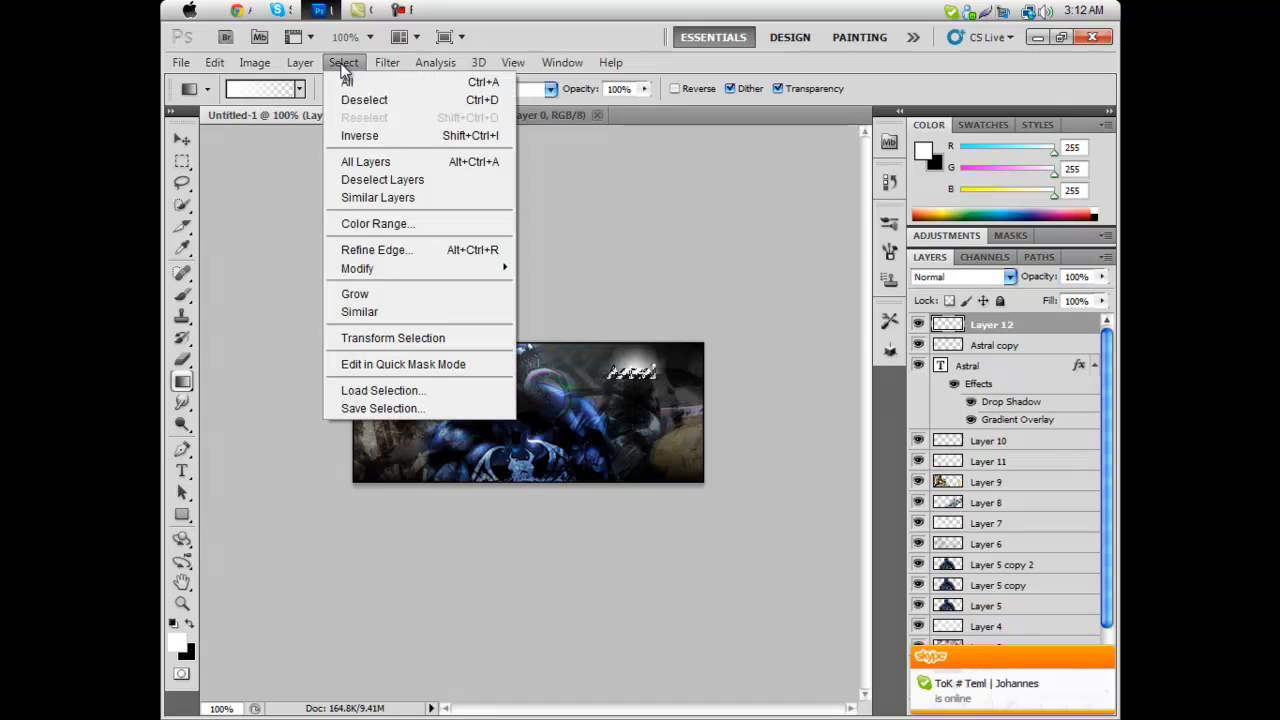
click(378, 137)
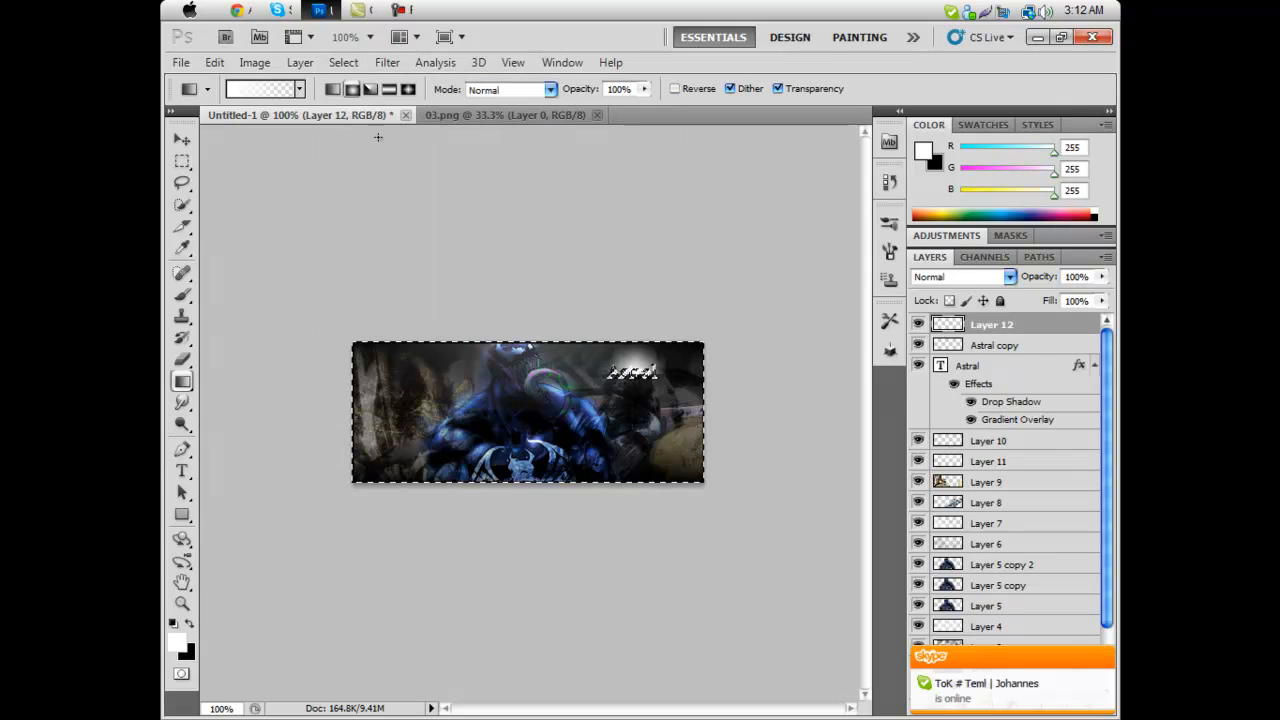
click(182, 360)
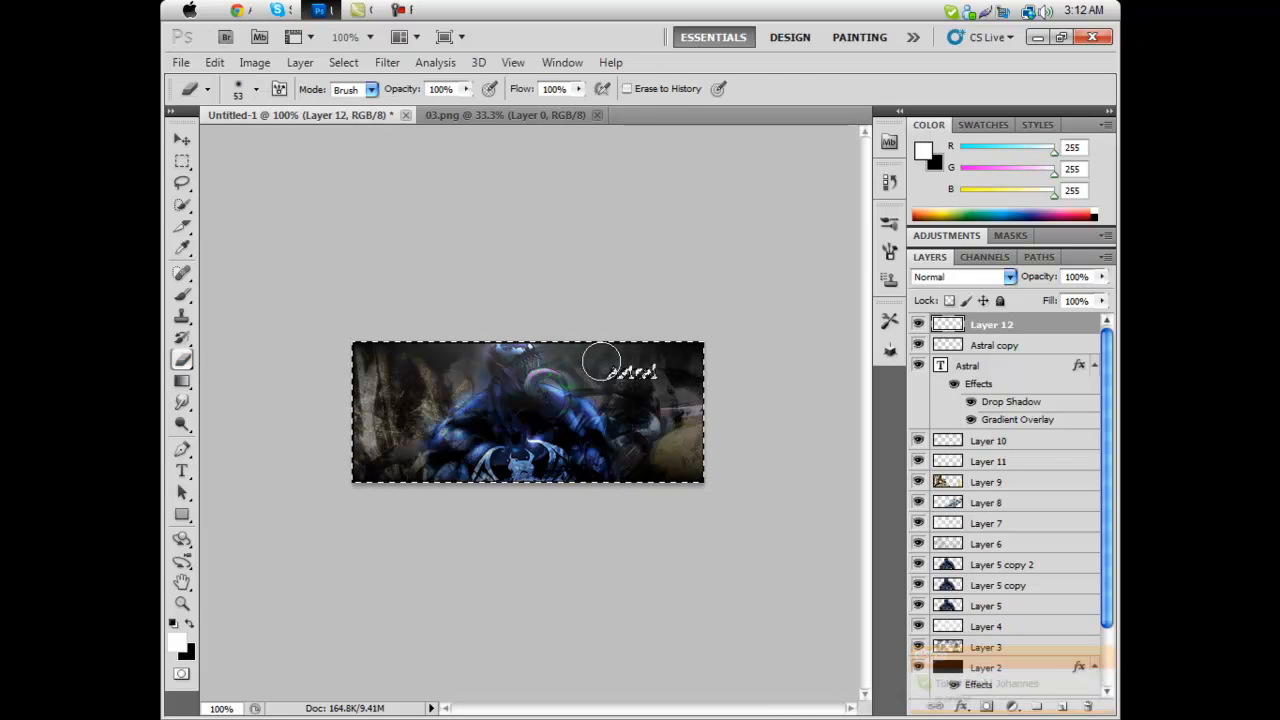
click(343, 63)
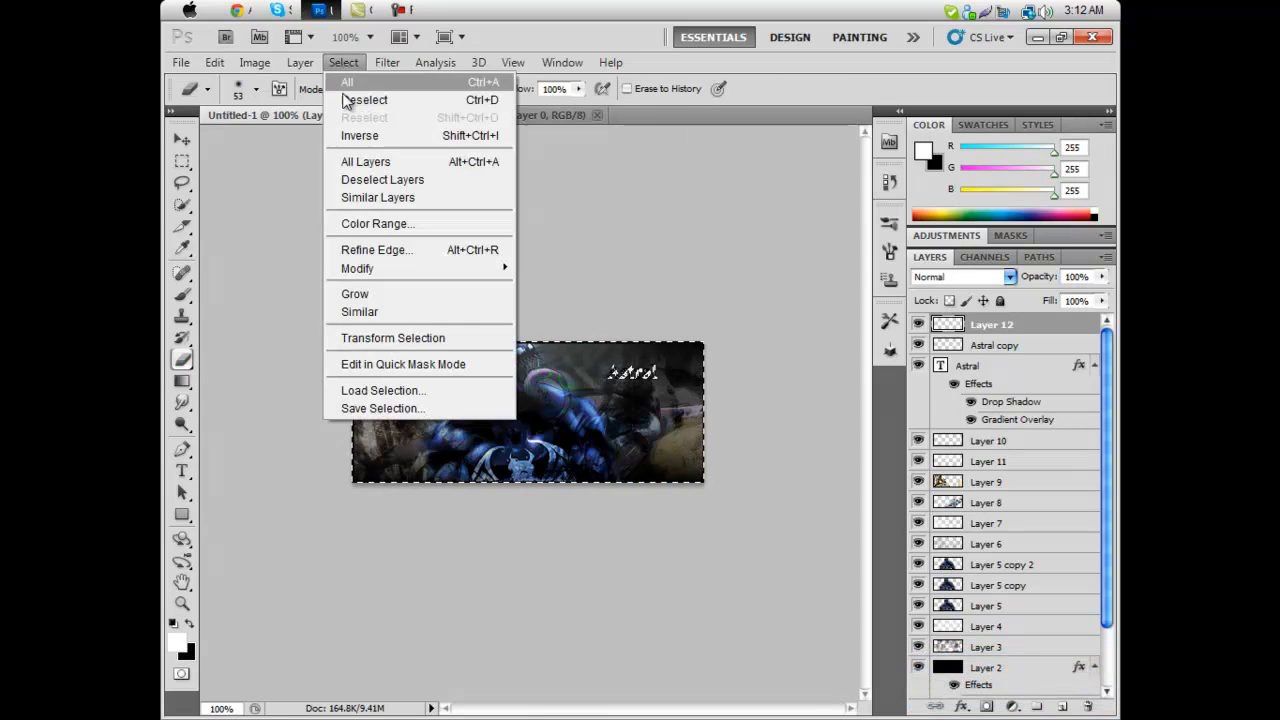
click(364, 100)
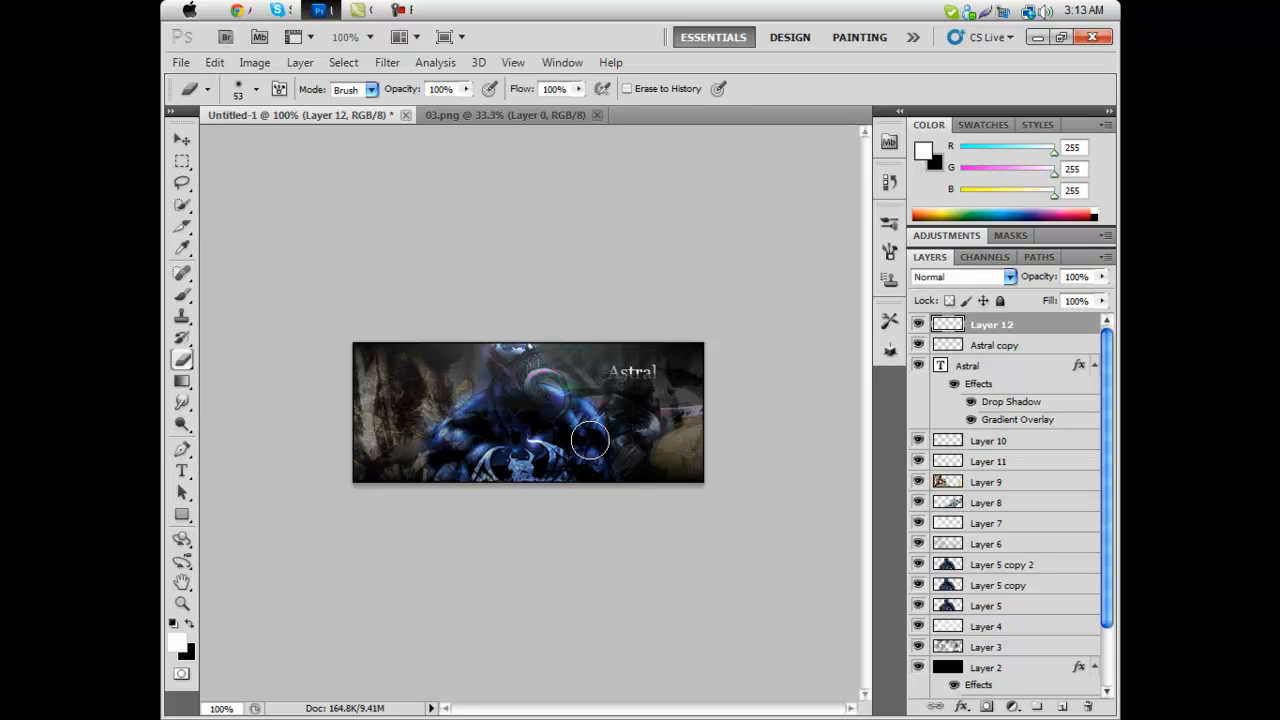
click(255, 63)
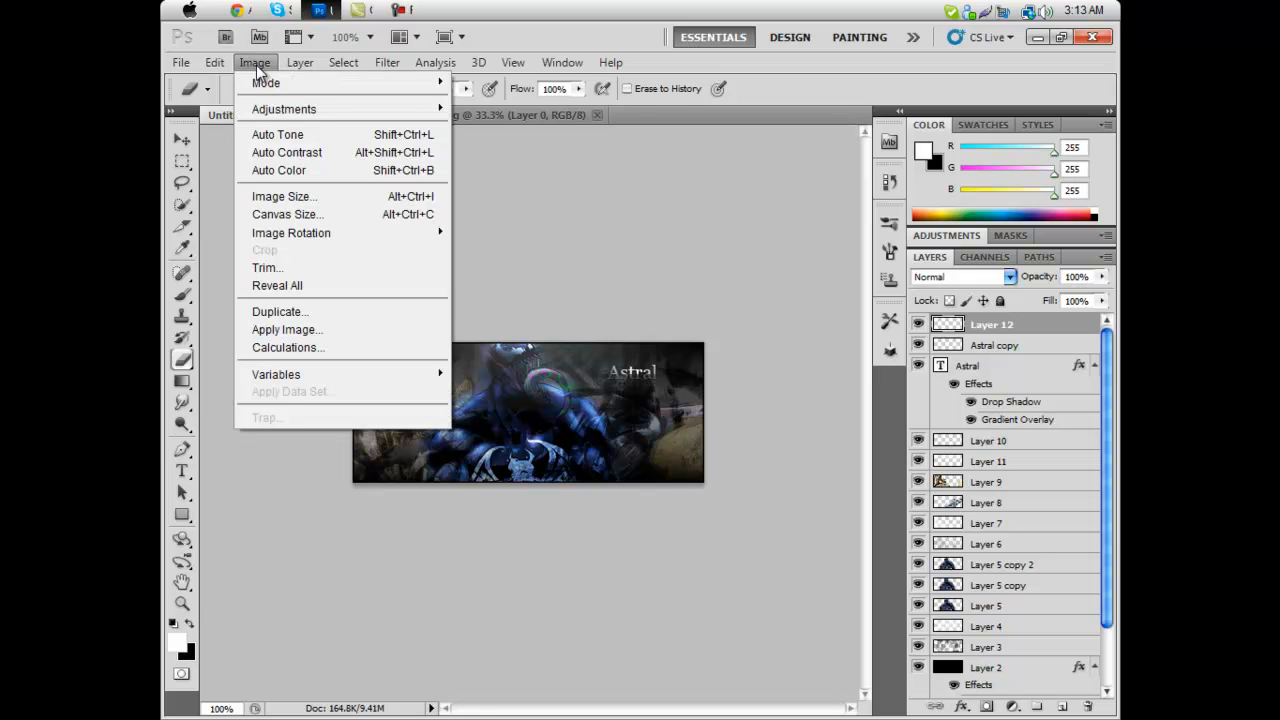
mouse_move(287, 106)
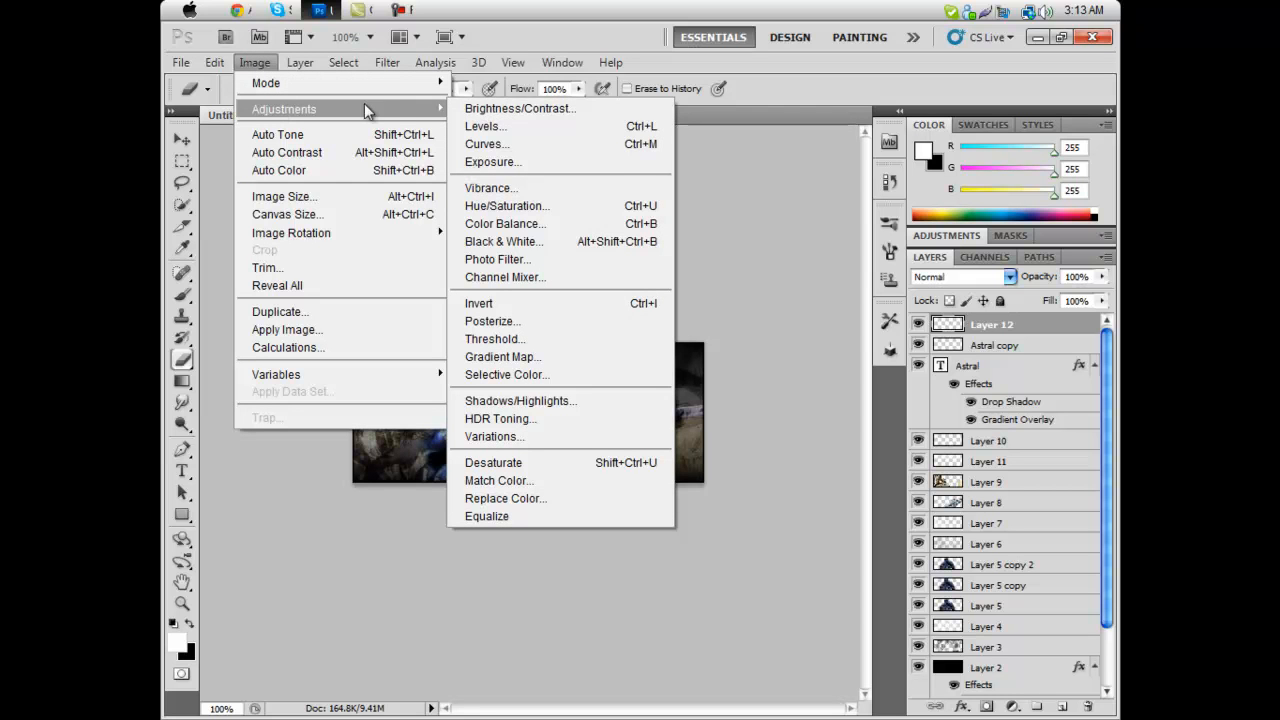
click(508, 224)
drag(612, 157, 562, 107)
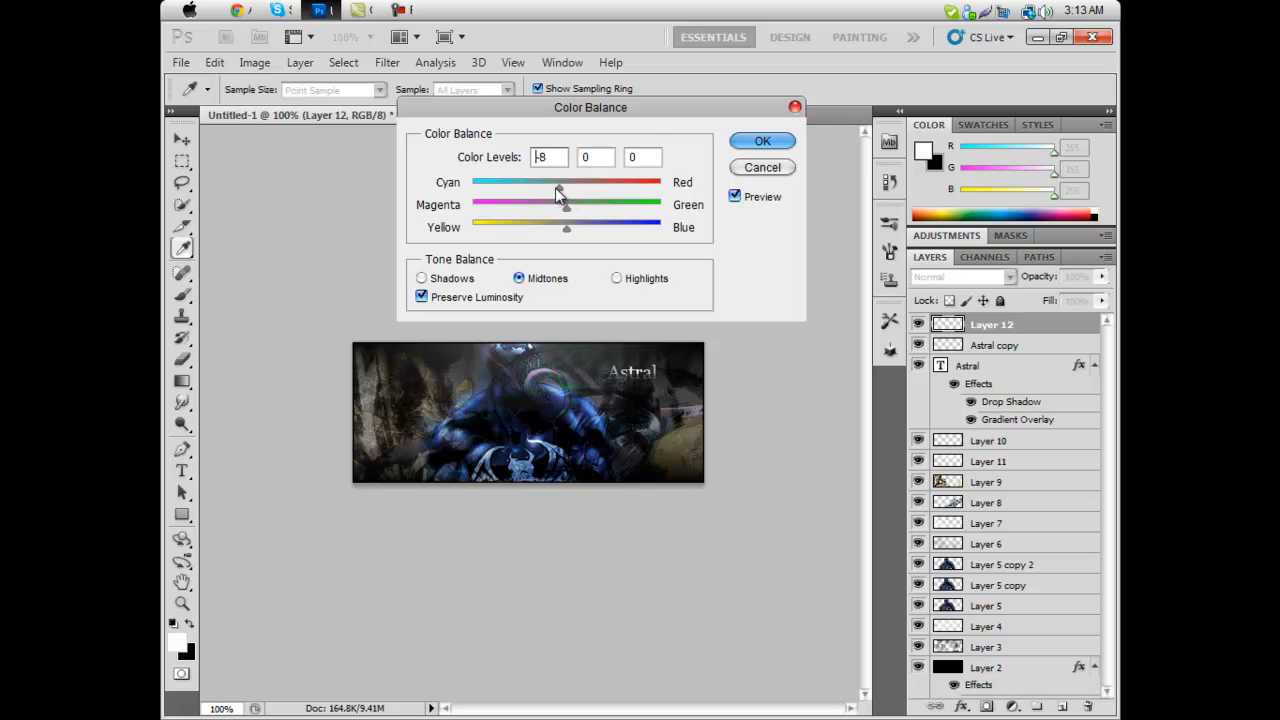
drag(527, 186, 485, 186)
click(762, 167)
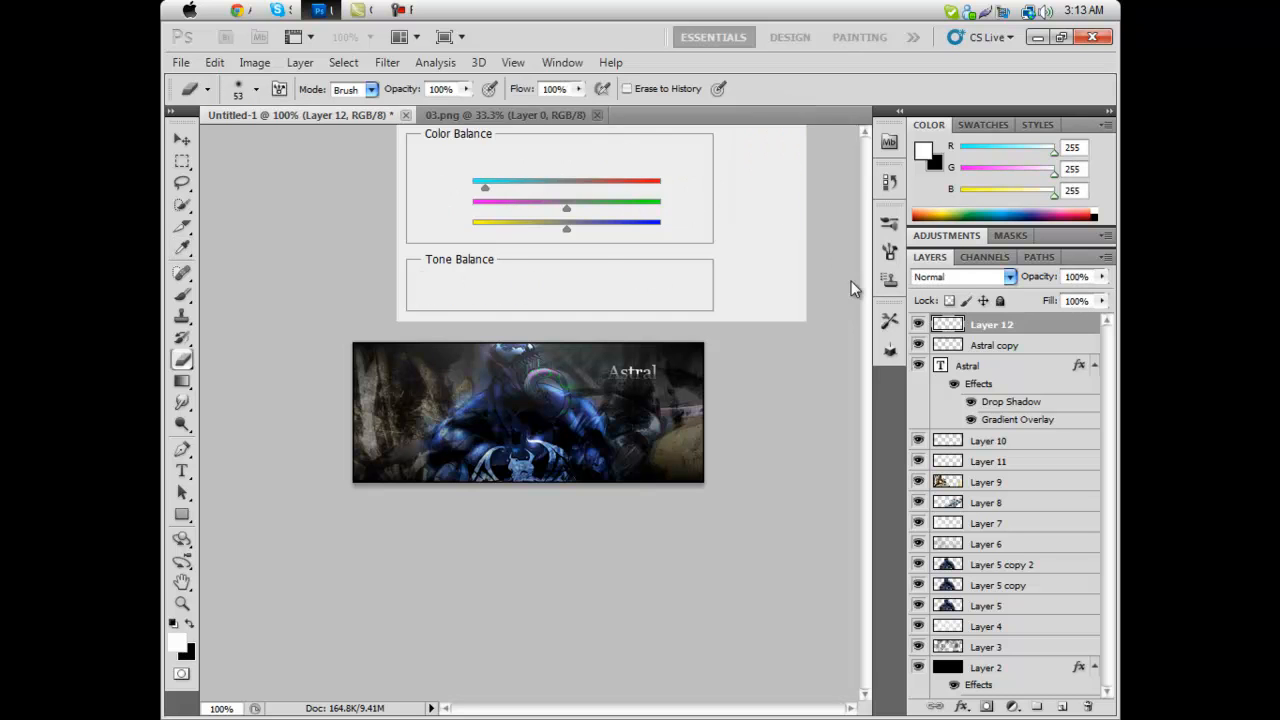
Step: Apply a Black & White adjustment with the Default preset to Layer 12
click(255, 62)
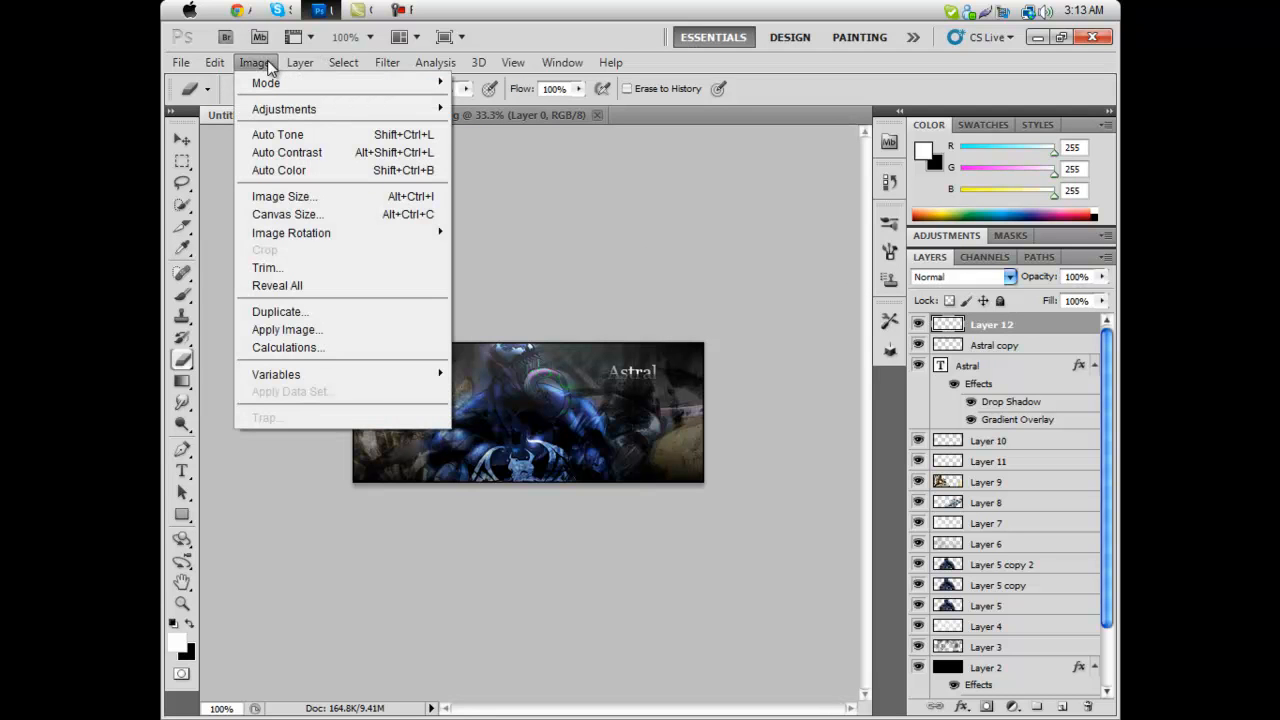
mouse_move(274, 80)
mouse_move(368, 109)
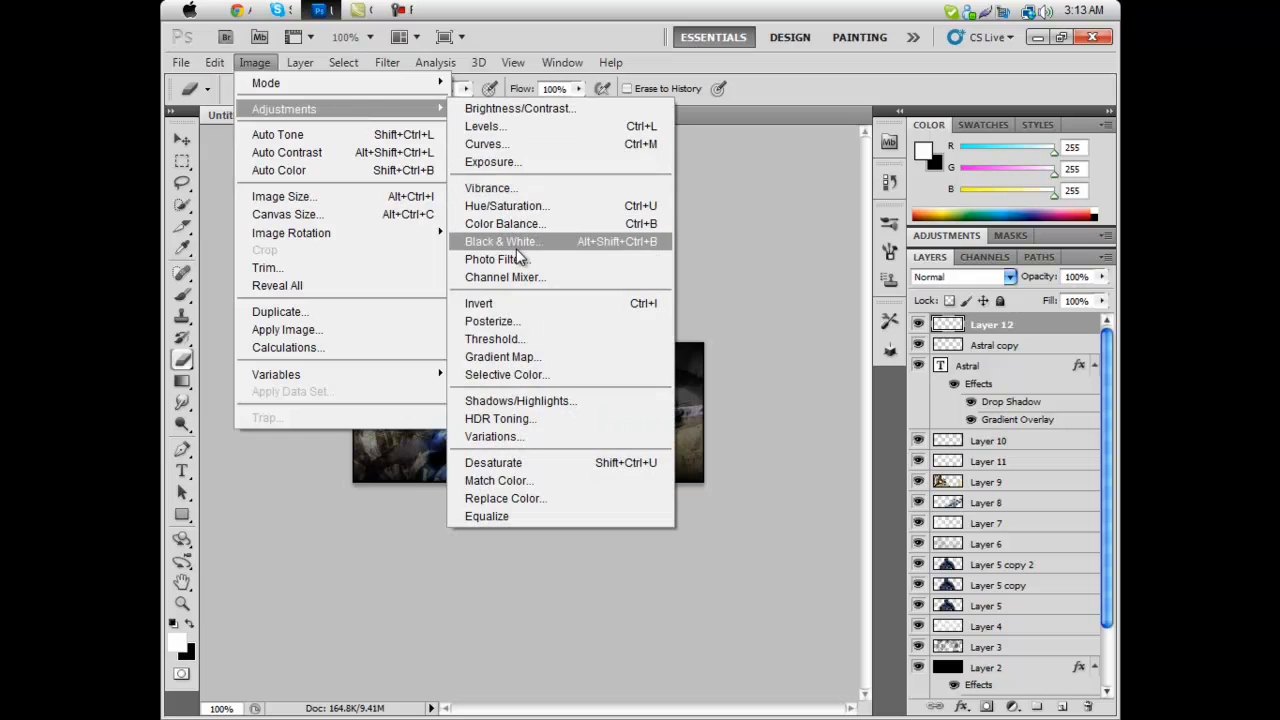
click(514, 245)
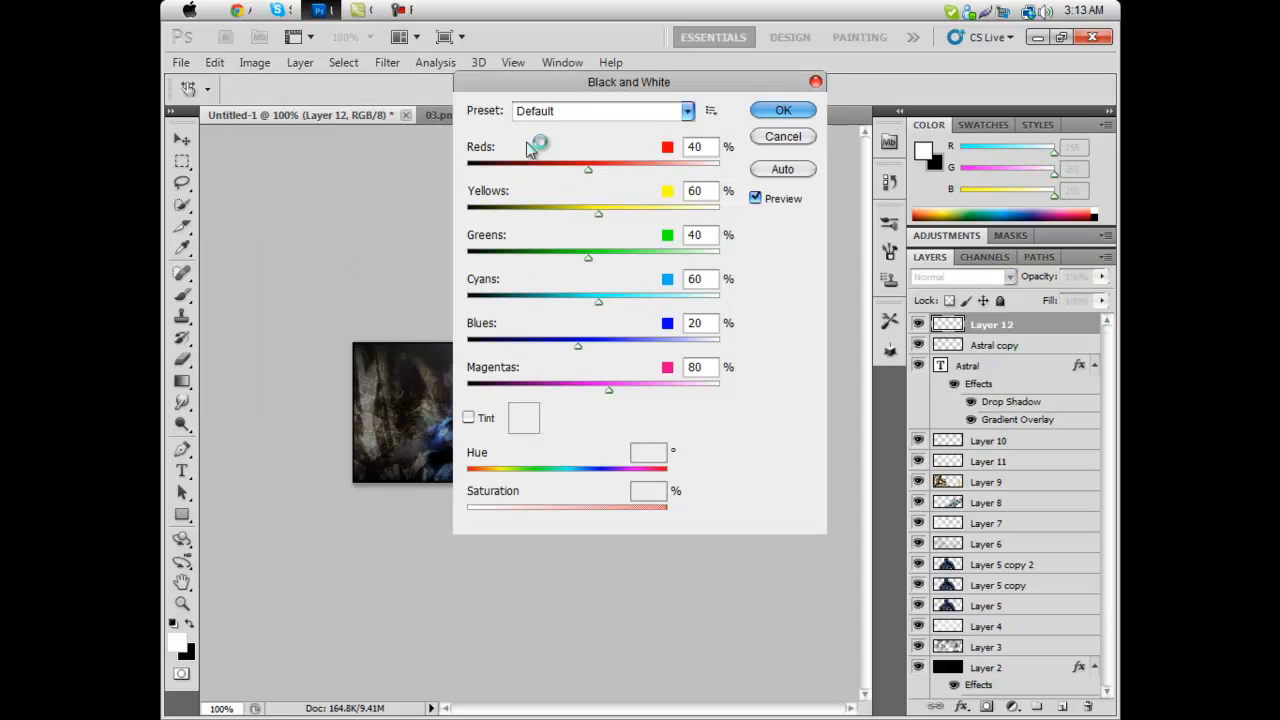
drag(557, 90, 623, 240)
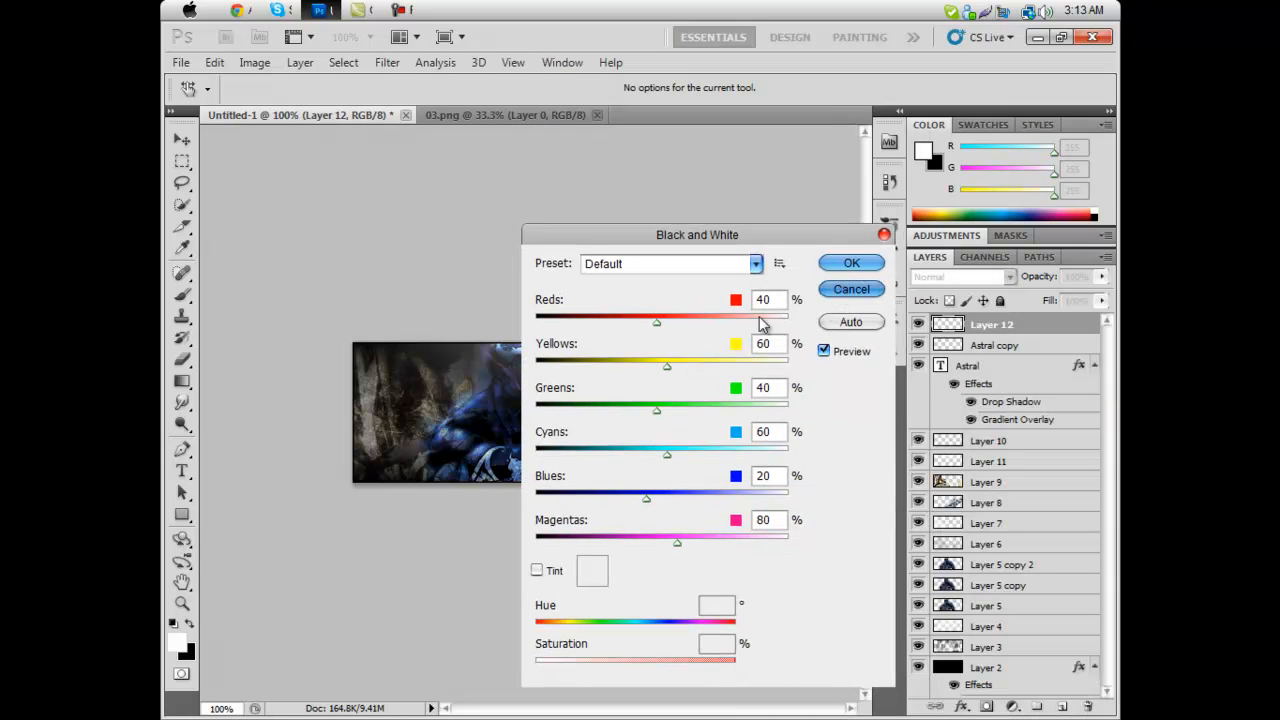
click(860, 266)
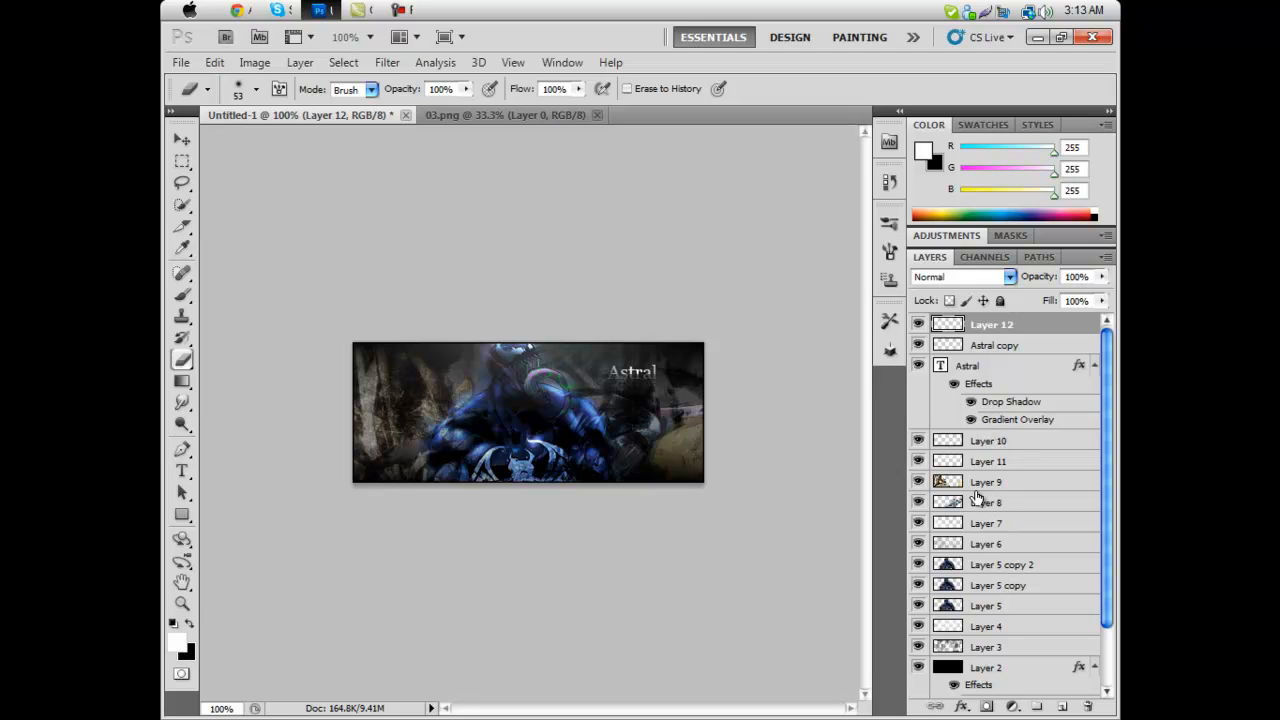
Step: Apply a Black & White adjustment with the Default preset to Layer 5 copy 2
click(980, 566)
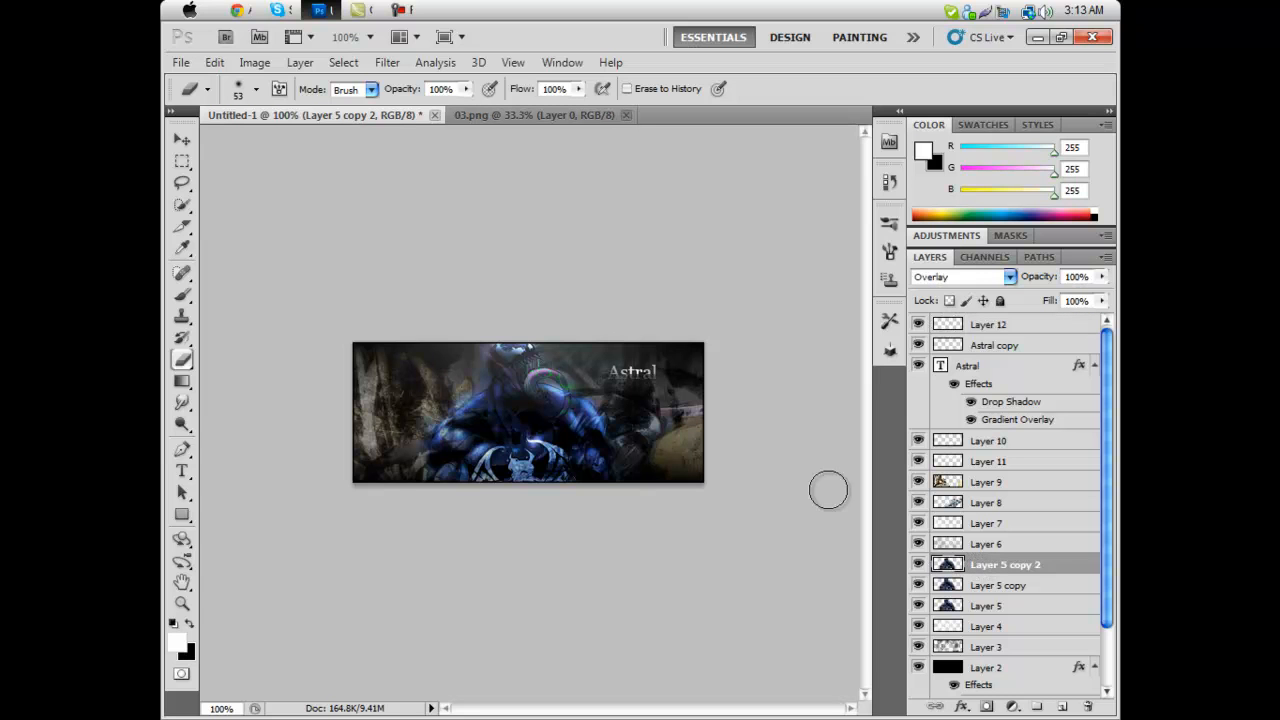
click(270, 62)
mouse_move(381, 111)
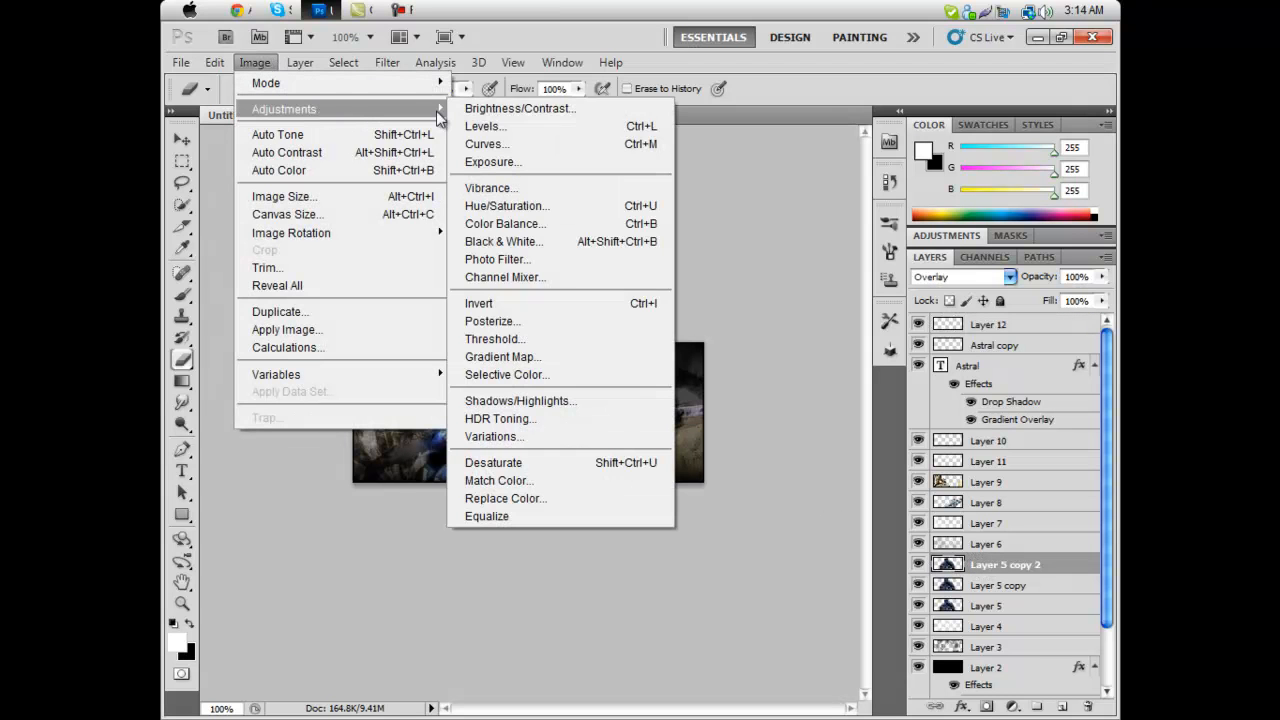
click(515, 240)
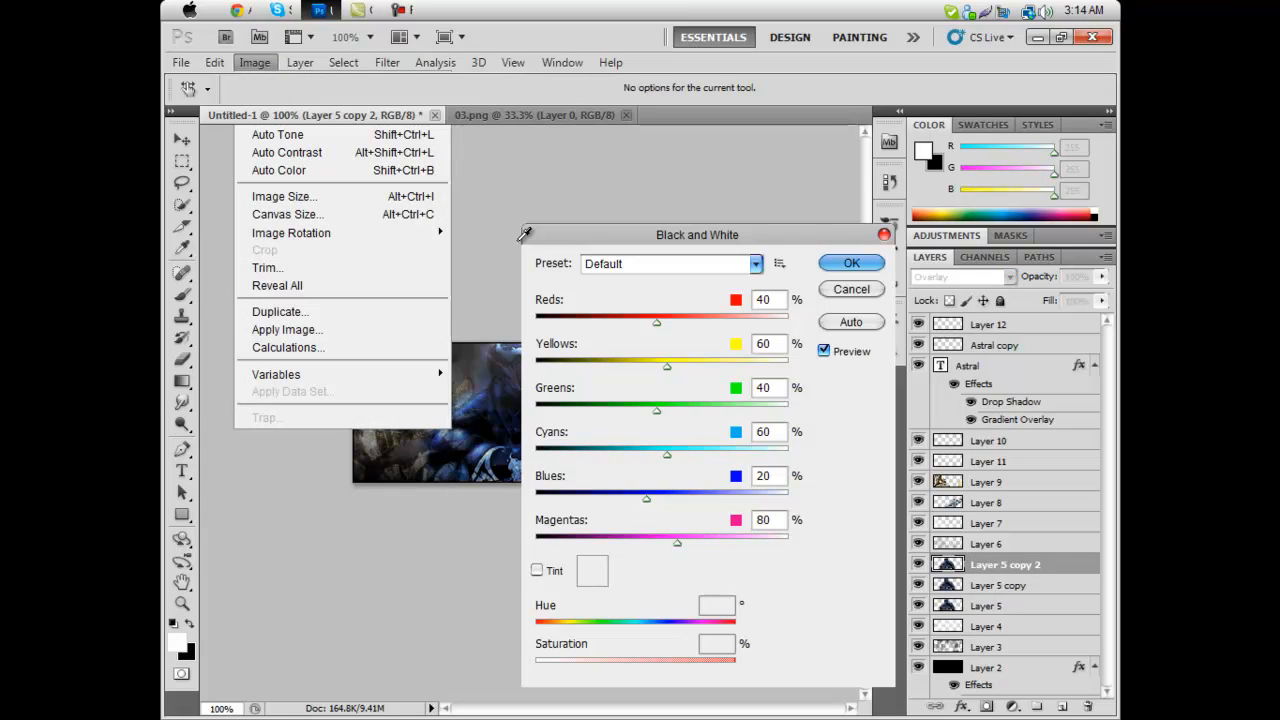
click(829, 266)
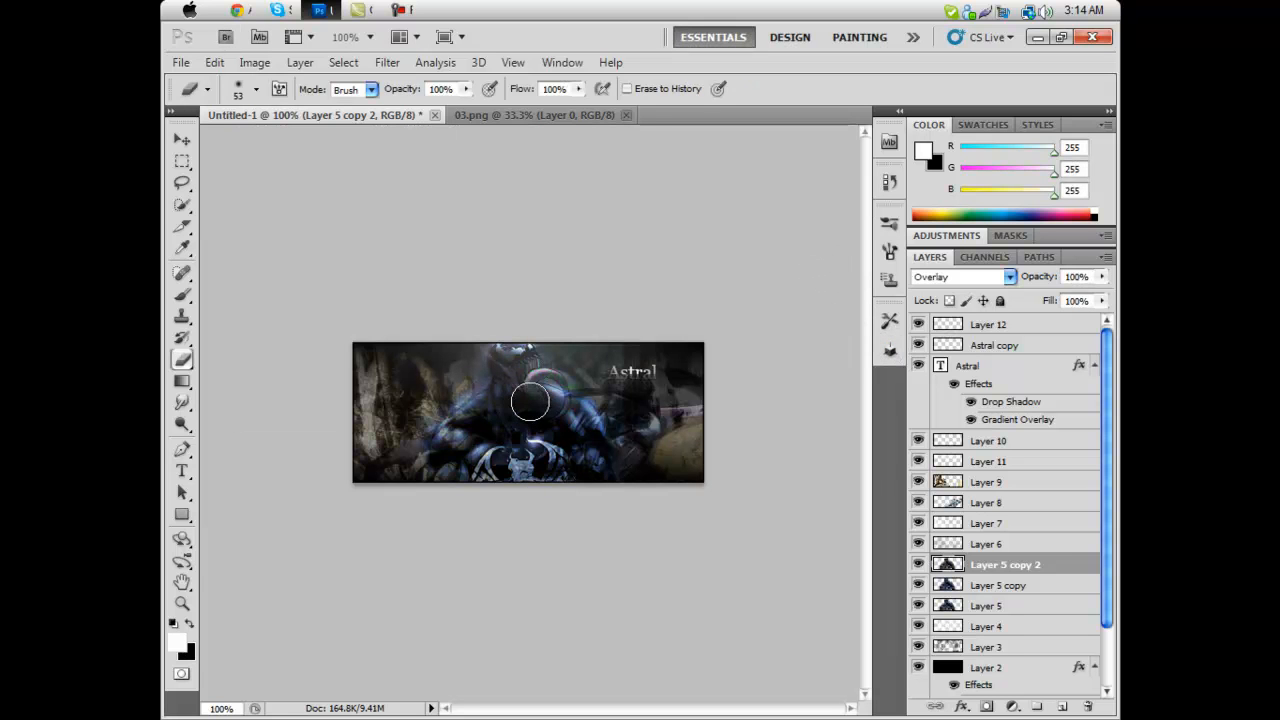
Step: Apply a Black & White adjustment with the Default preset to Layer 9
click(981, 482)
click(255, 62)
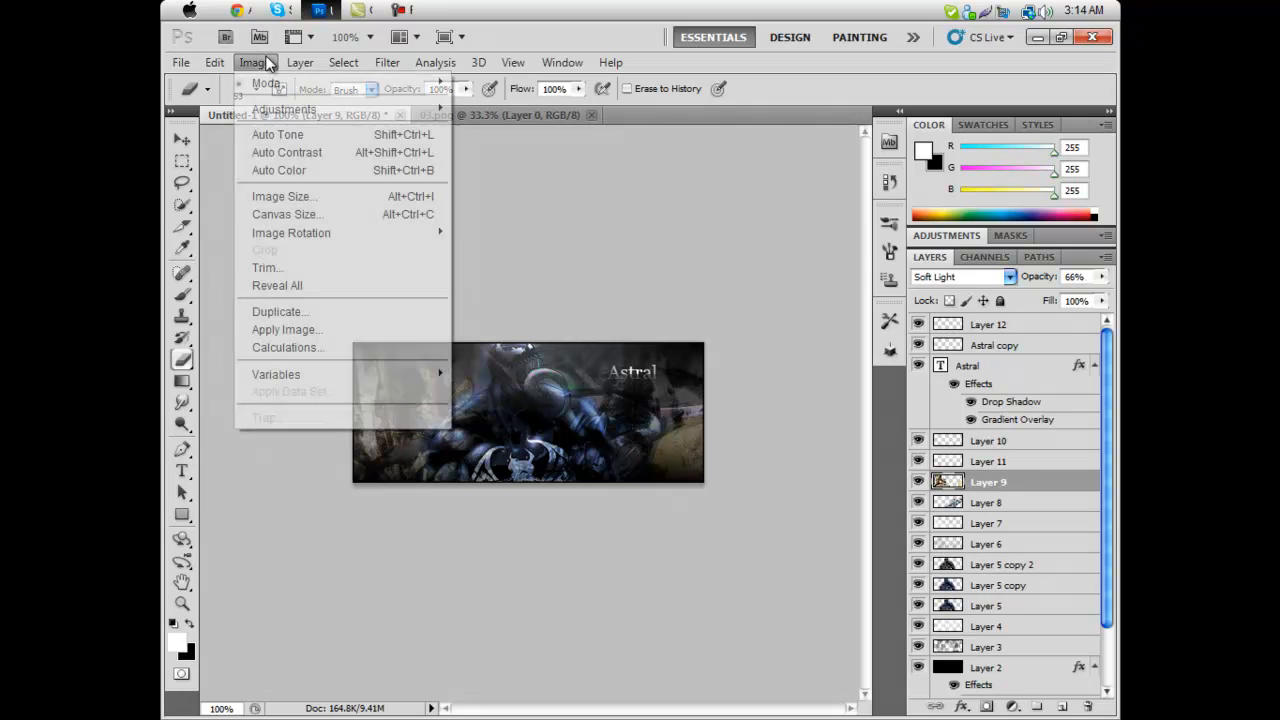
mouse_move(370, 120)
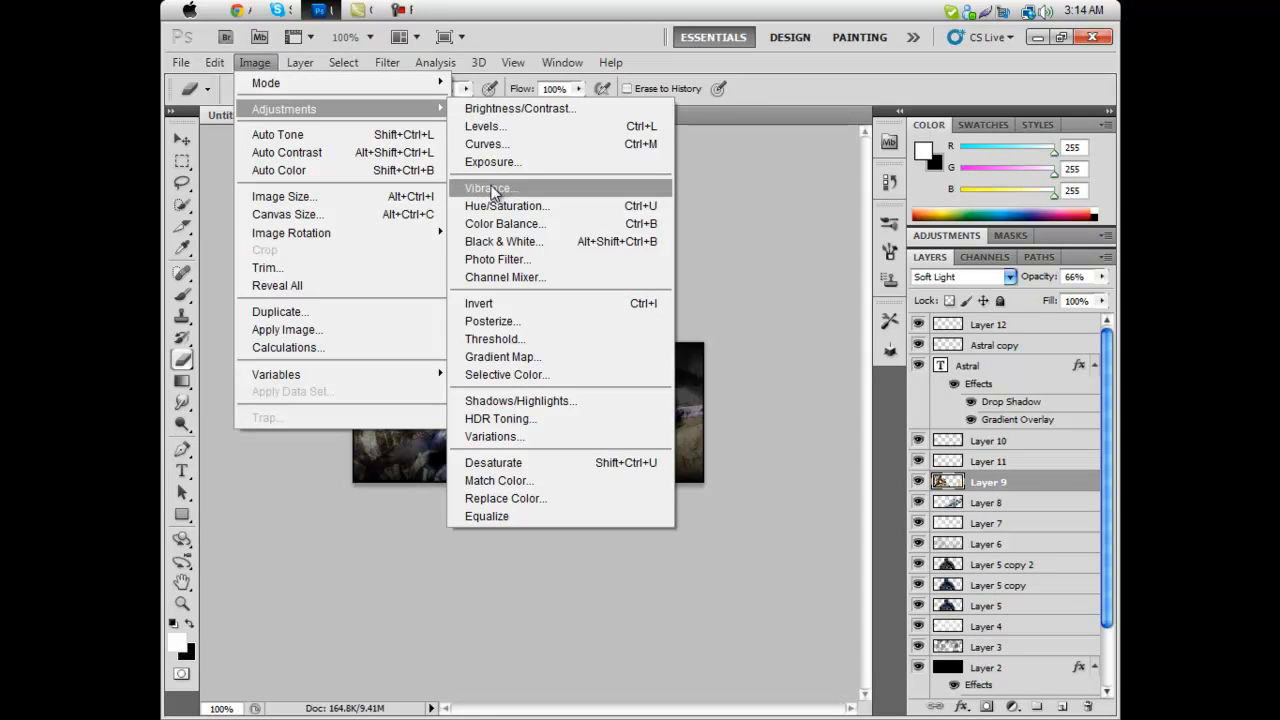
click(504, 234)
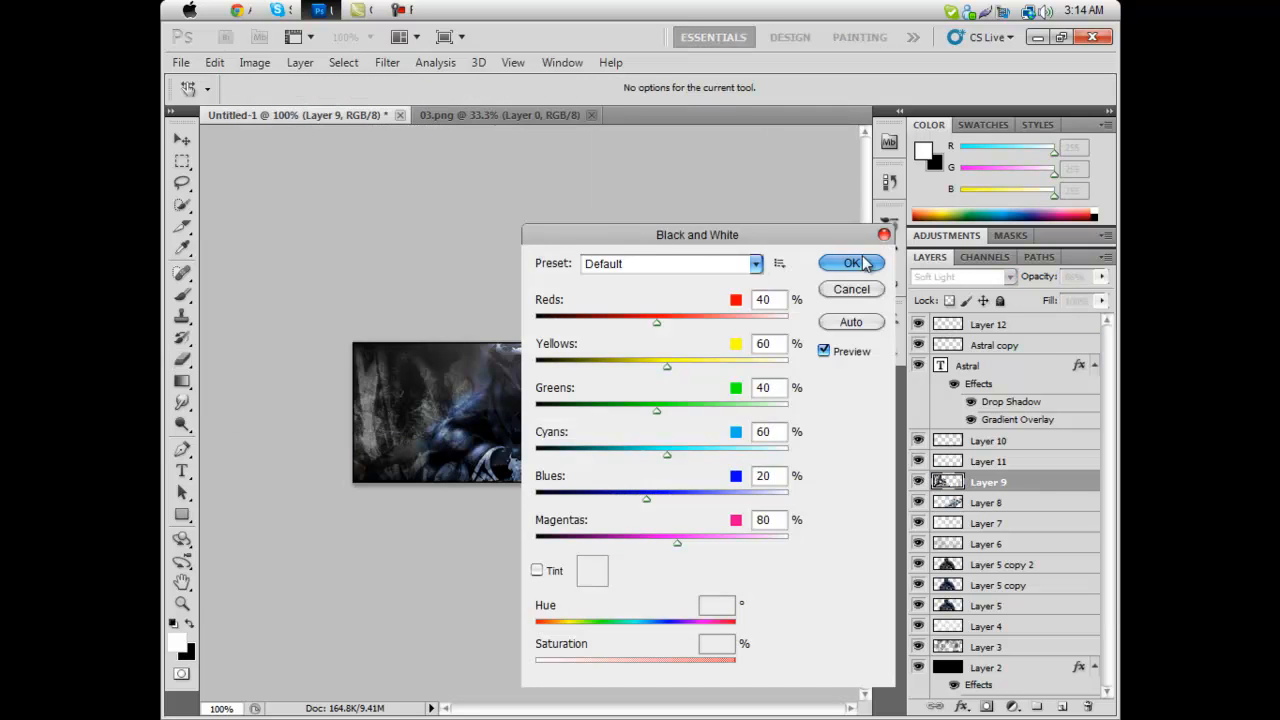
click(858, 262)
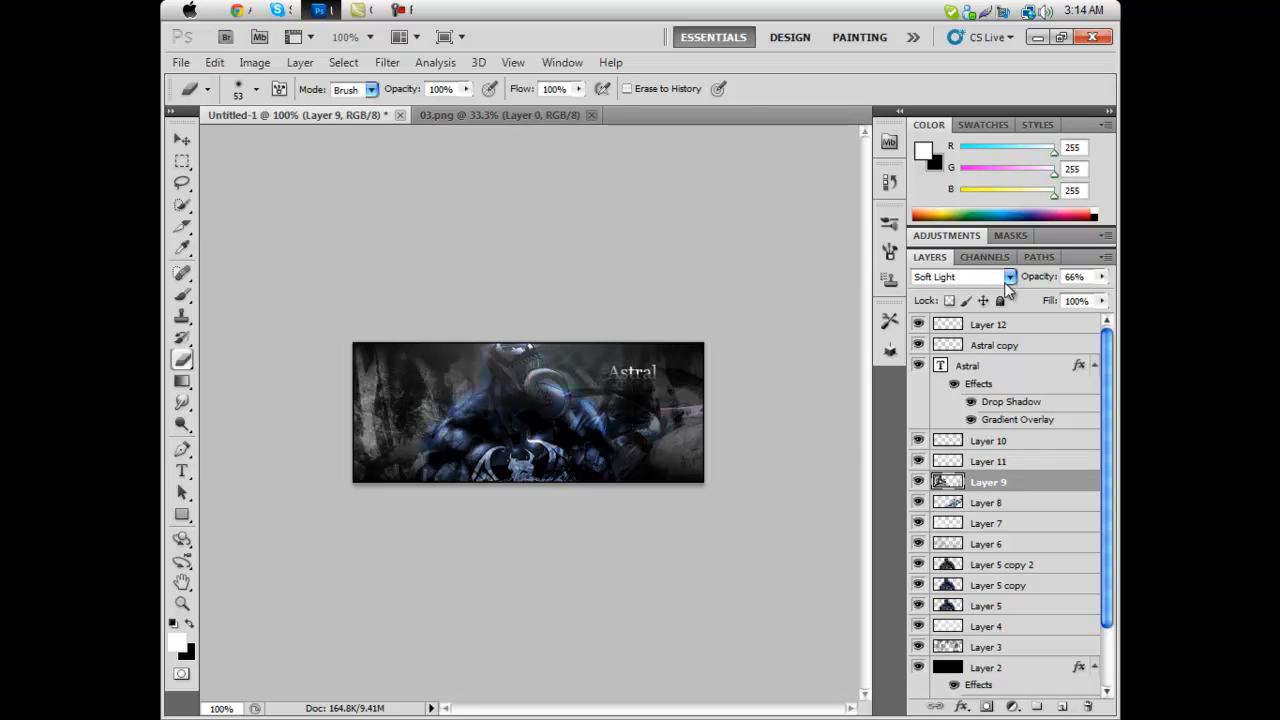
Step: Duplicate the desaturated Layer 9, keeping the default name for the copy
right_click(984, 481)
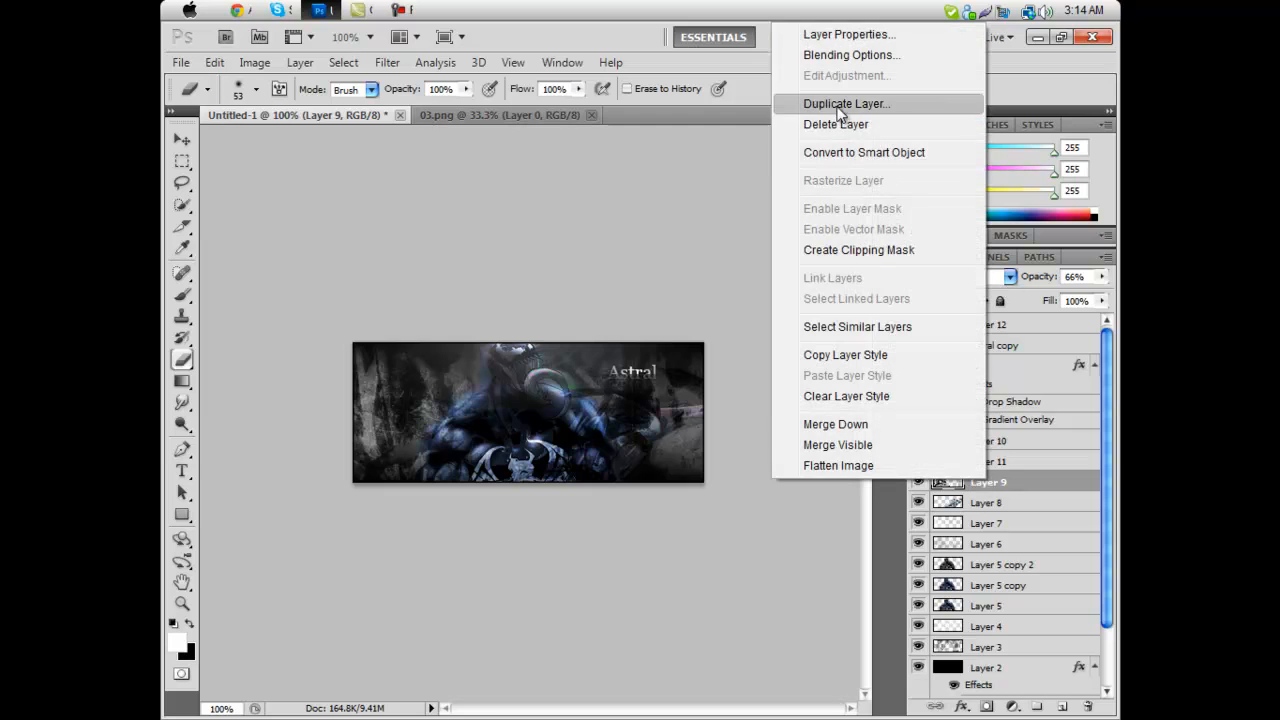
click(846, 104)
click(803, 211)
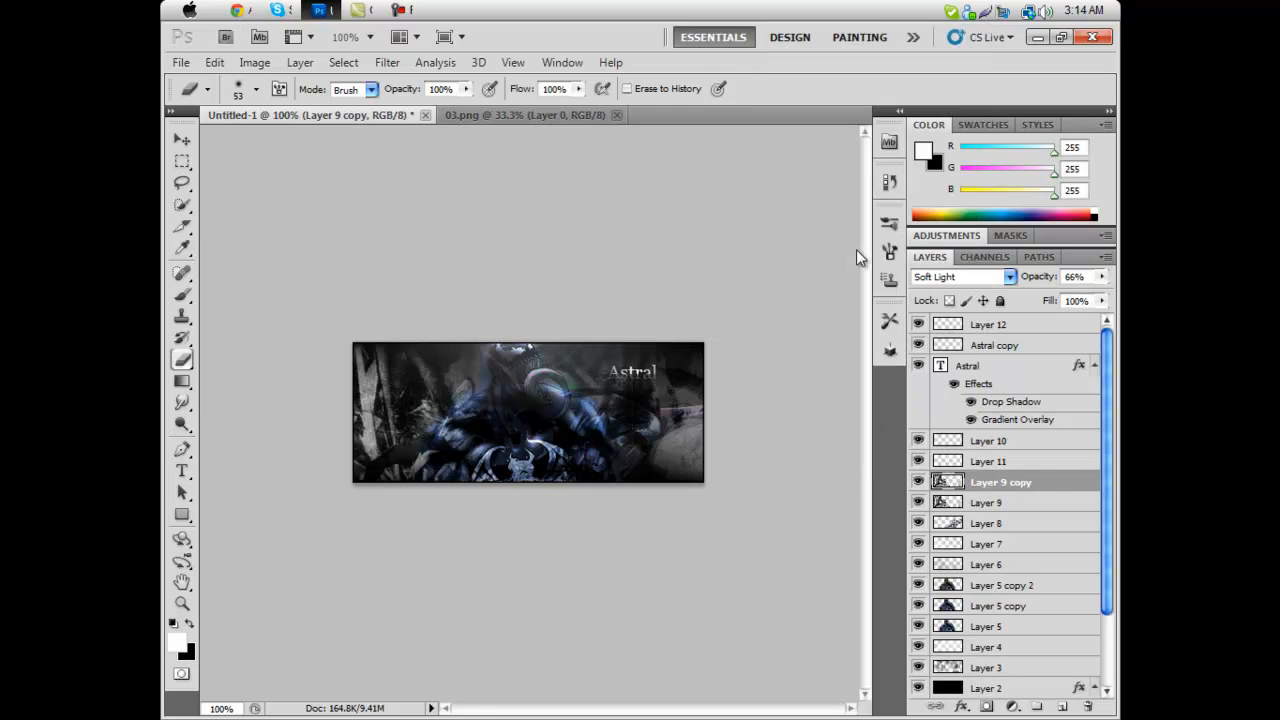
Step: Try Hard Light on the Layer 9 copy, settle on the Overlay blend mode and lower its opacity to 19%
click(1012, 280)
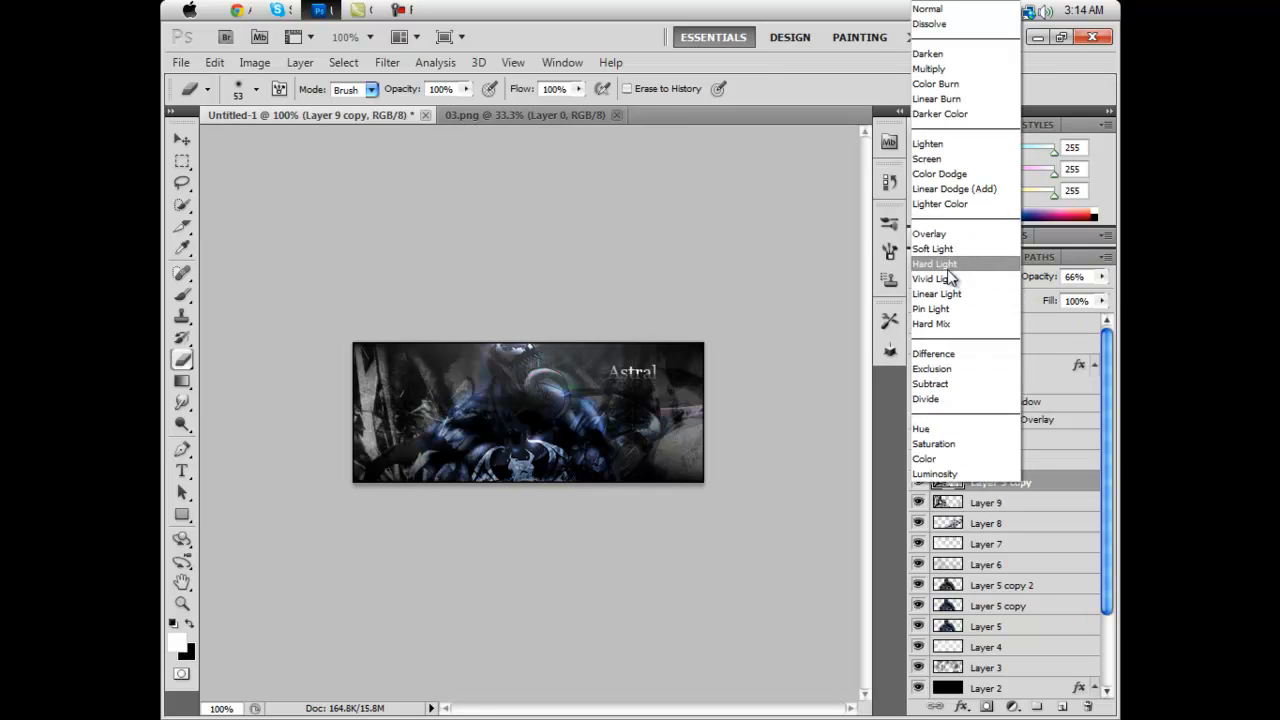
click(960, 271)
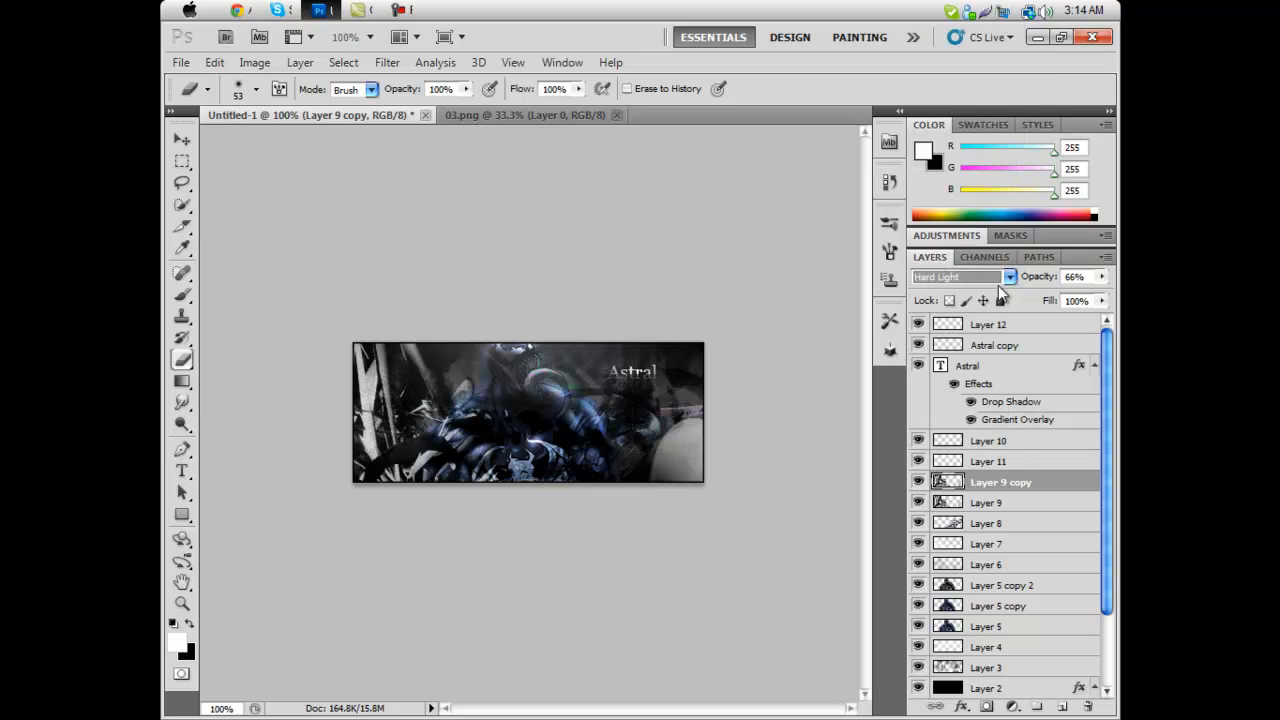
click(1010, 277)
click(945, 238)
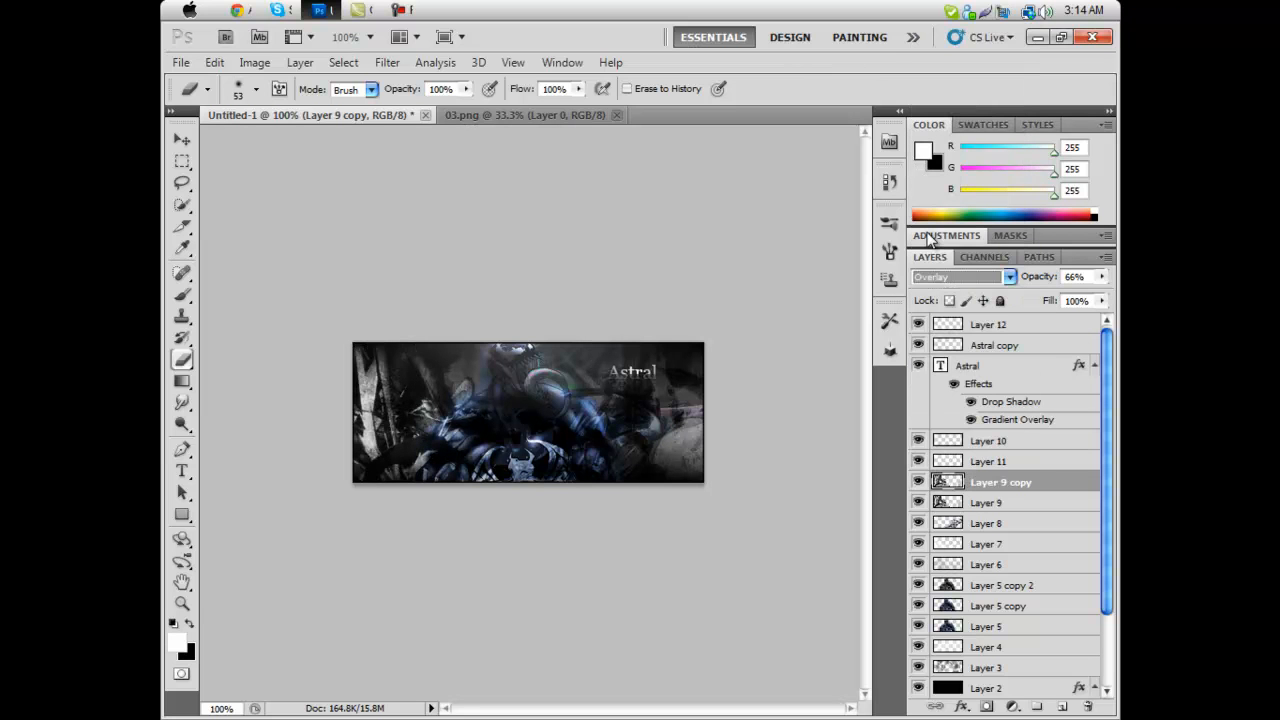
click(1101, 276)
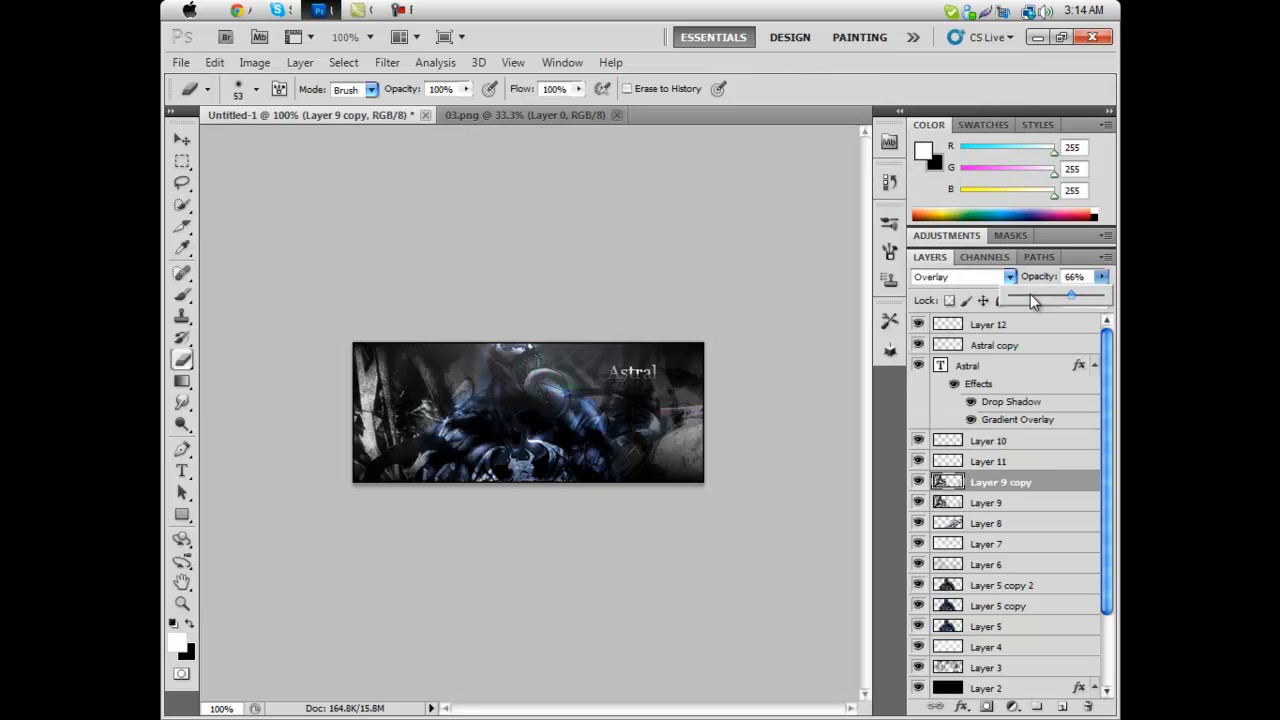
drag(1030, 294, 1026, 293)
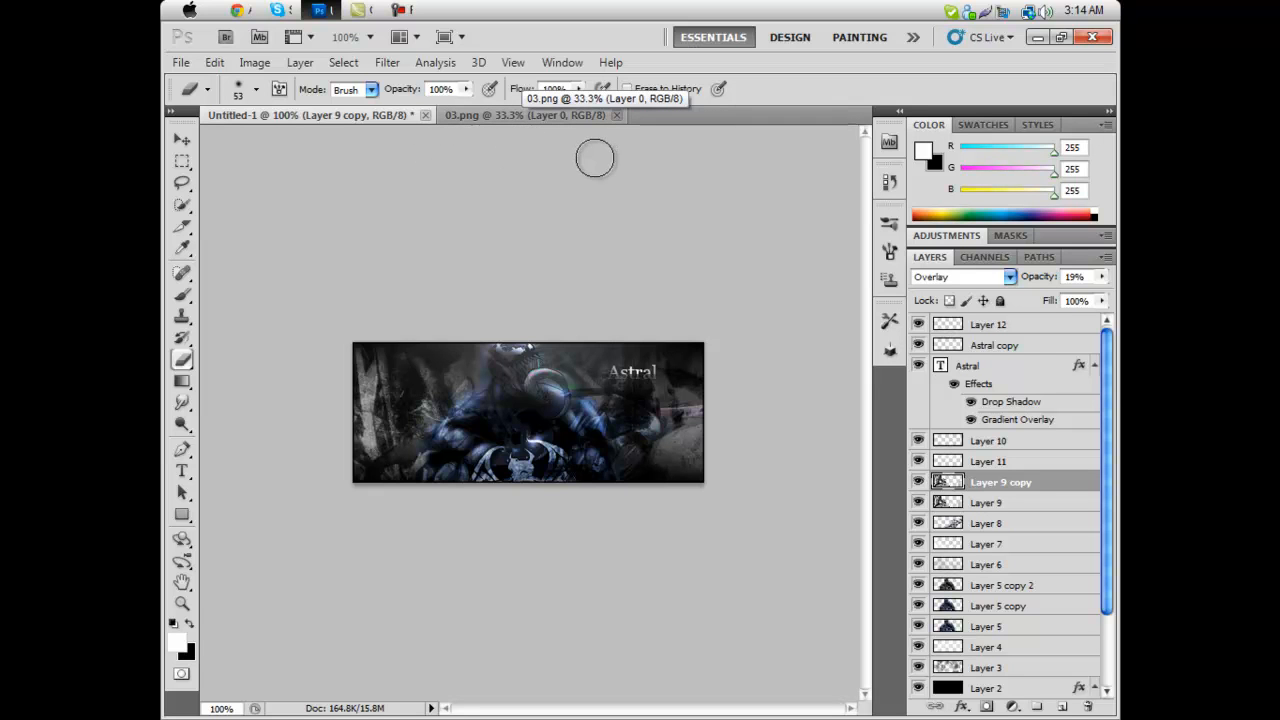
Step: Bring up the file commands for the banner document
click(181, 63)
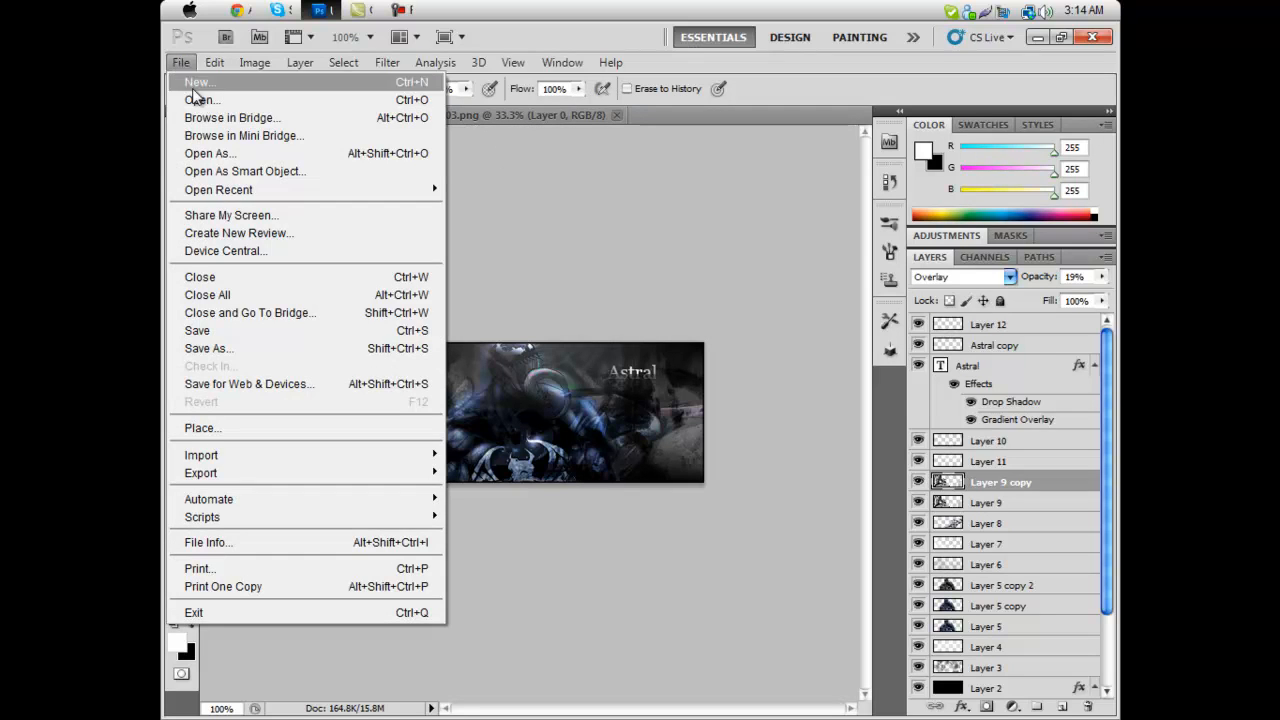